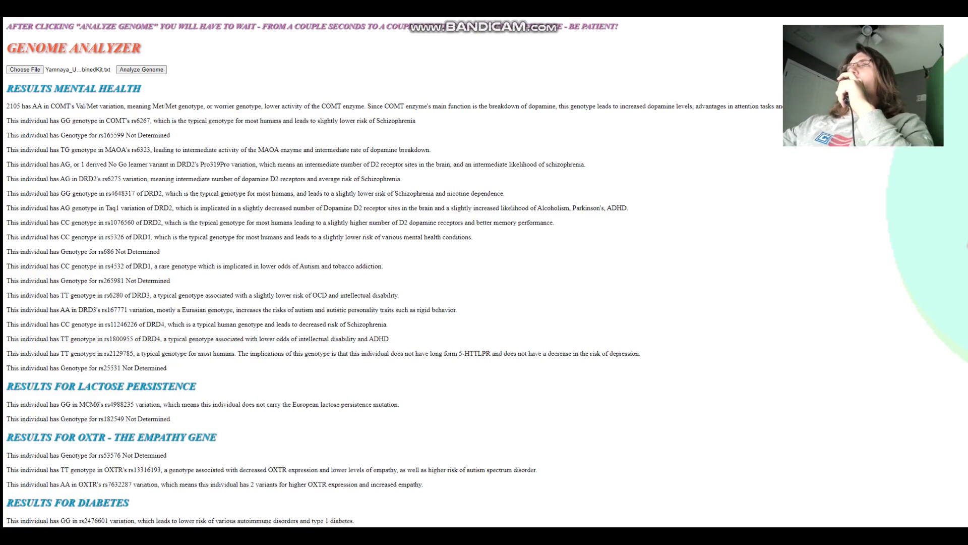
# Review the COMT and MAOA entries in the mental health results, highlighting the Val/Met, rs6267 and rs6323 text
pyautogui.moveTo(7, 48); pyautogui.dragTo(132, 48)
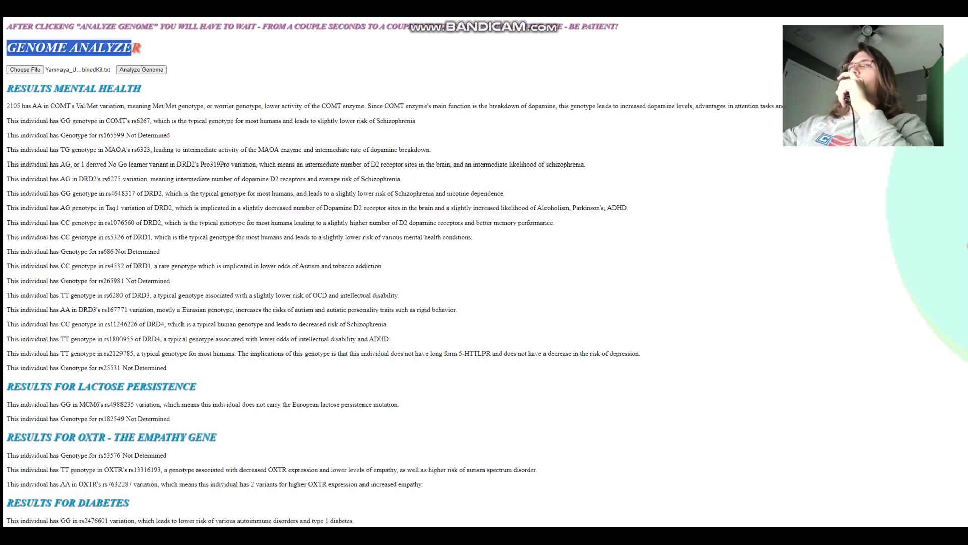
pyautogui.moveTo(7, 106); pyautogui.dragTo(25, 106)
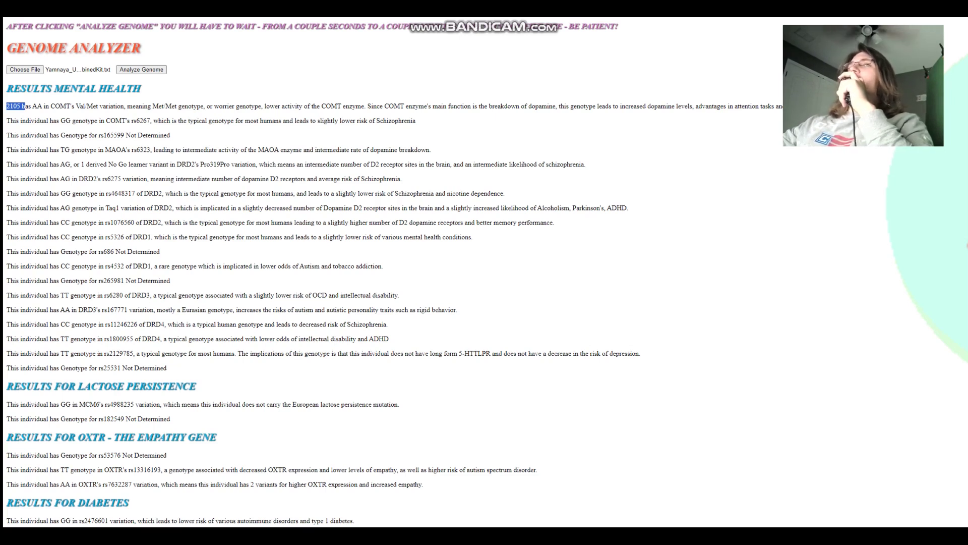
pyautogui.moveTo(32, 106); pyautogui.dragTo(99, 106)
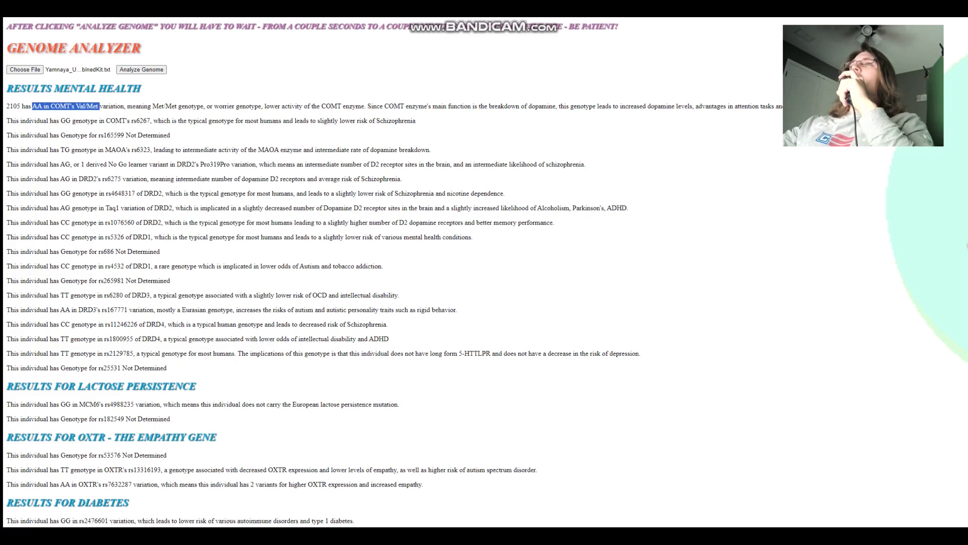
pyautogui.moveTo(320, 105); pyautogui.dragTo(356, 106)
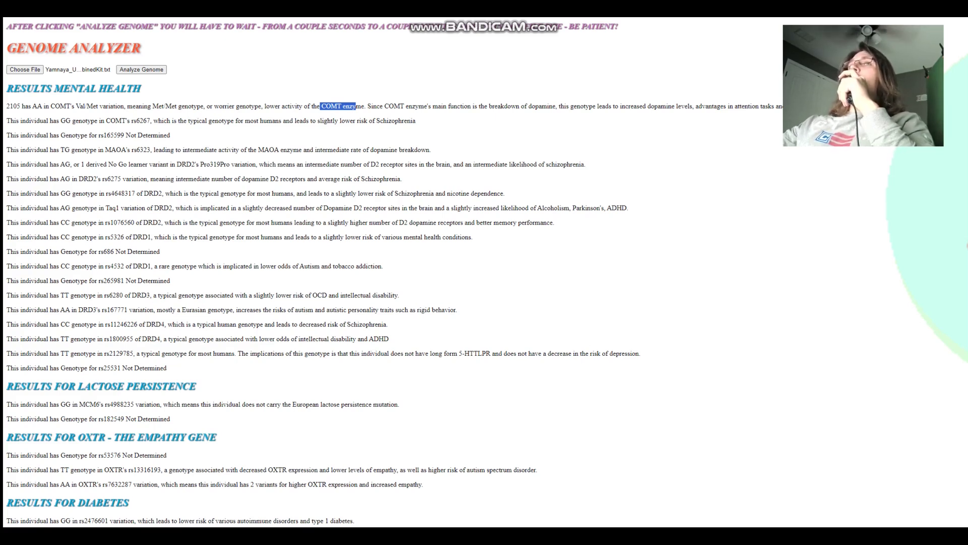
pyautogui.moveTo(18, 149); pyautogui.dragTo(150, 149)
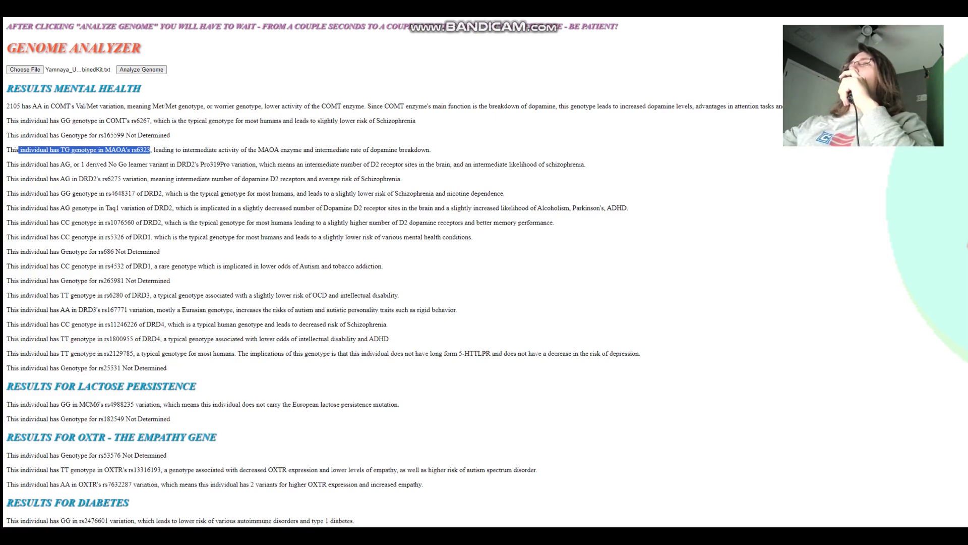
pyautogui.moveTo(166, 150); pyautogui.dragTo(395, 150)
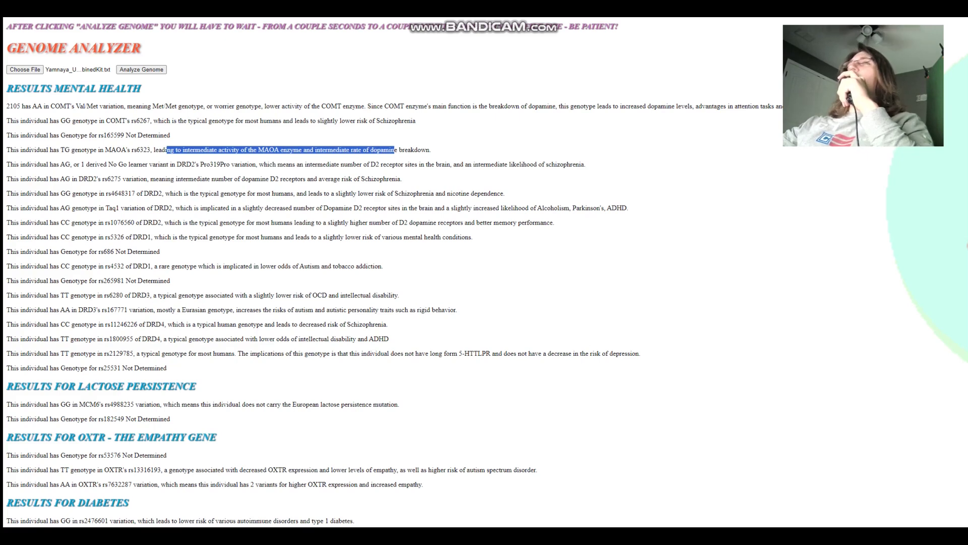
pyautogui.moveTo(432, 150); pyautogui.dragTo(40, 121)
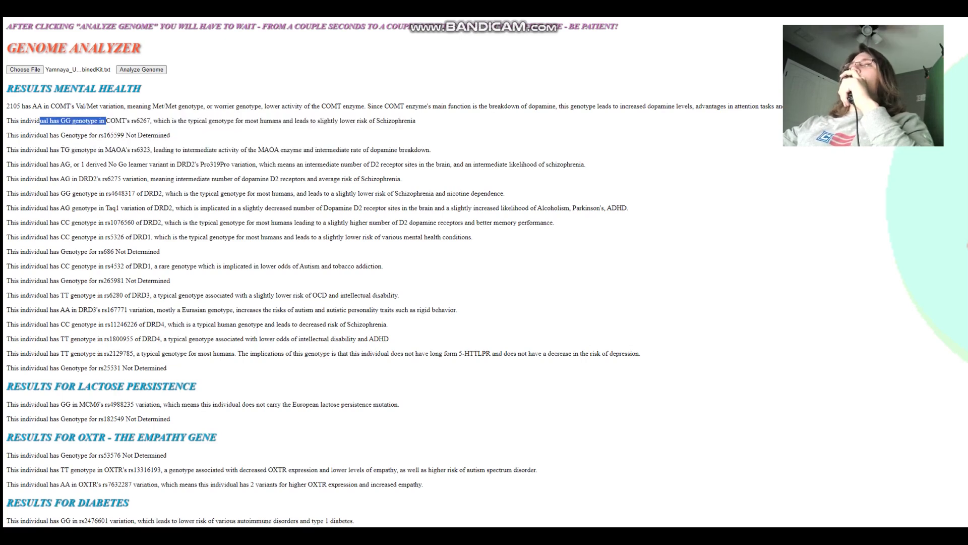
# Examine the DRD2 entries in the mental health results, highlighting the Pro319Pro variation and the Taq1 genotype with its implications
pyautogui.moveTo(60, 164); pyautogui.dragTo(585, 164)
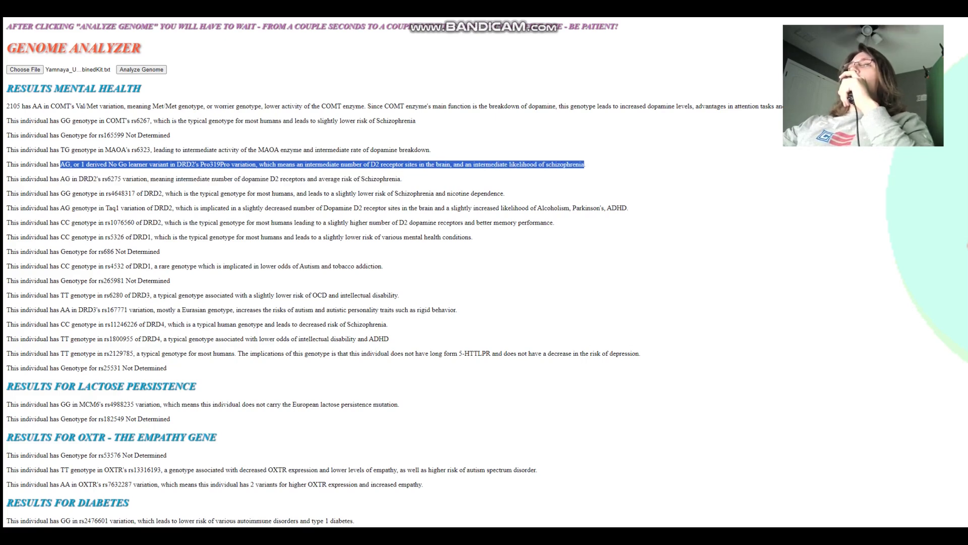
pyautogui.moveTo(60, 208); pyautogui.dragTo(154, 208)
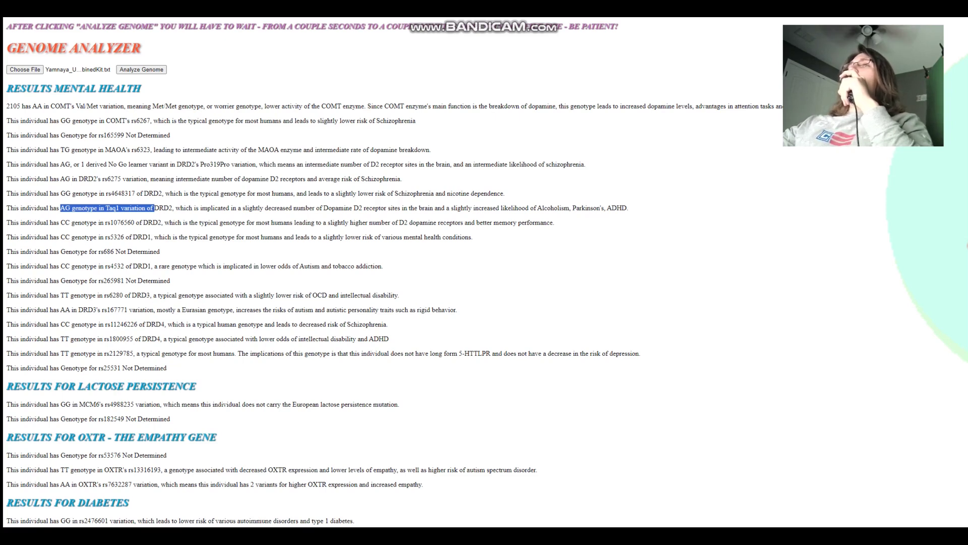
pyautogui.moveTo(238, 208); pyautogui.dragTo(388, 208)
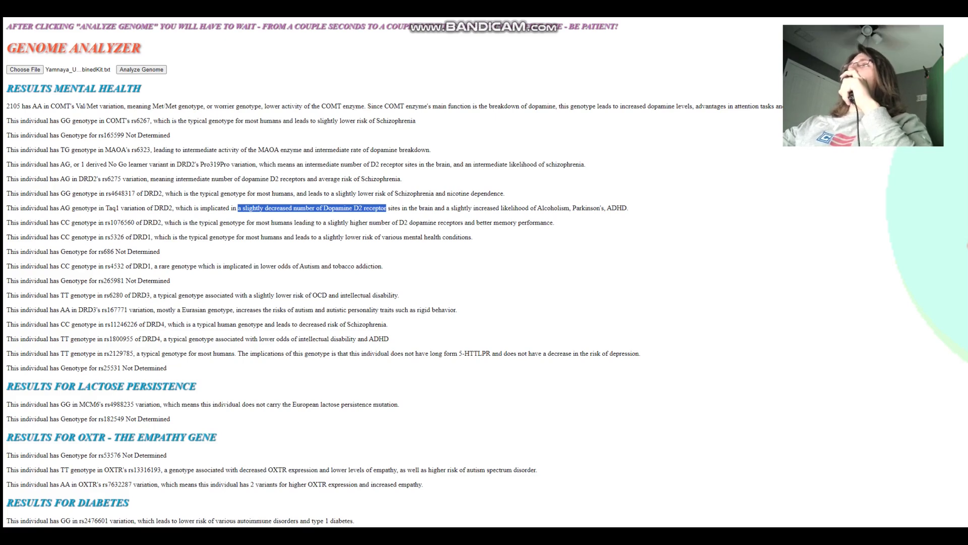
pyautogui.moveTo(537, 208); pyautogui.dragTo(629, 208)
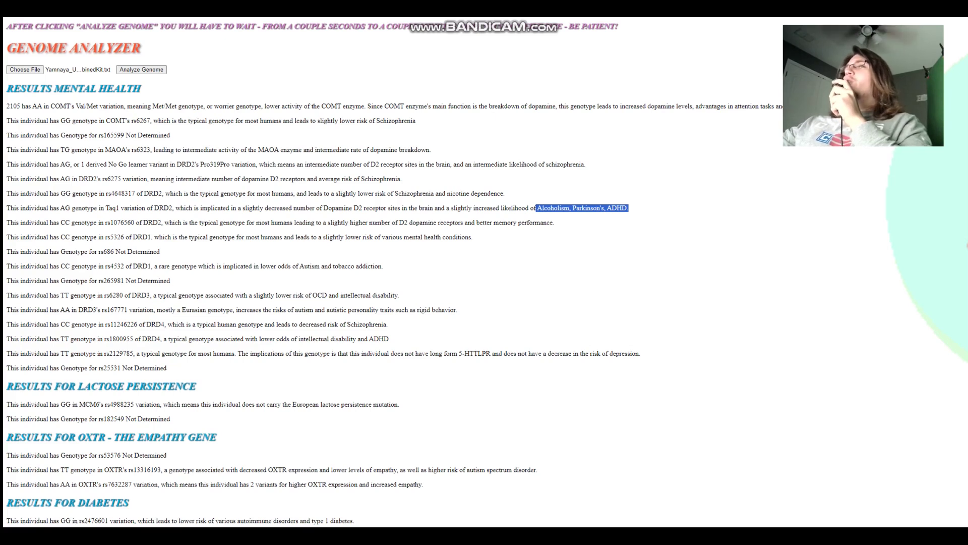
pyautogui.moveTo(65, 208); pyautogui.dragTo(73, 208)
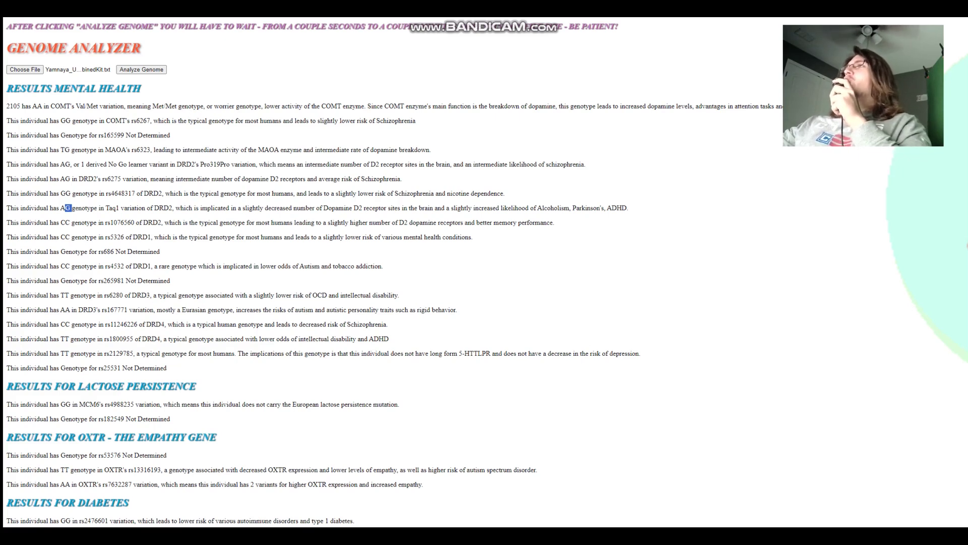
pyautogui.moveTo(65, 208); pyautogui.dragTo(60, 208)
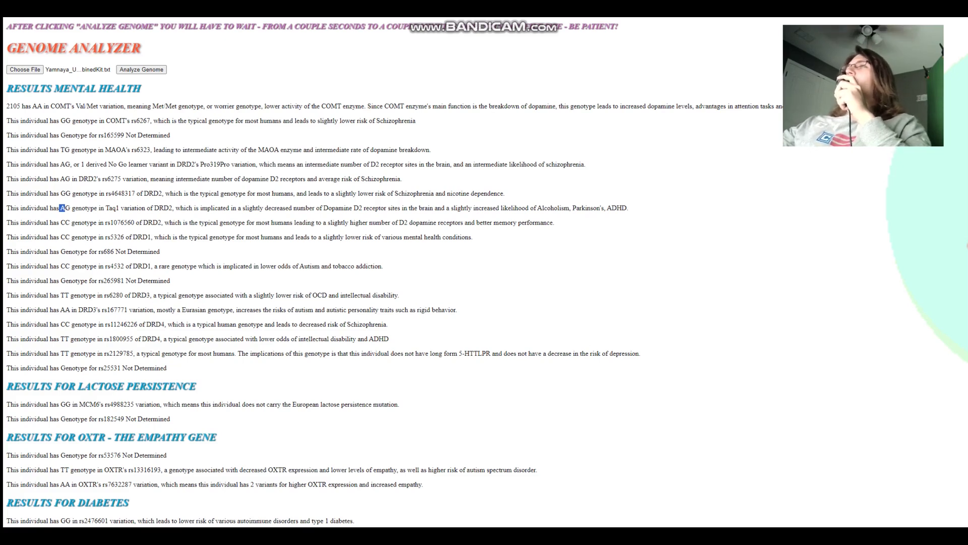
# Highlight the rs2129785 and rs25531 entries at the end of the mental health results
pyautogui.scroll(-2, 484, 272)
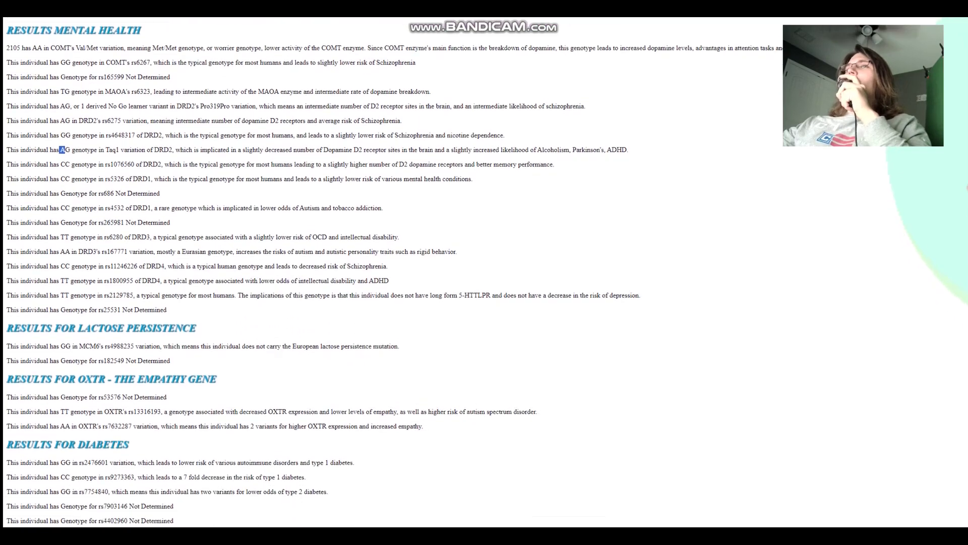
pyautogui.moveTo(43, 268); pyautogui.dragTo(168, 268)
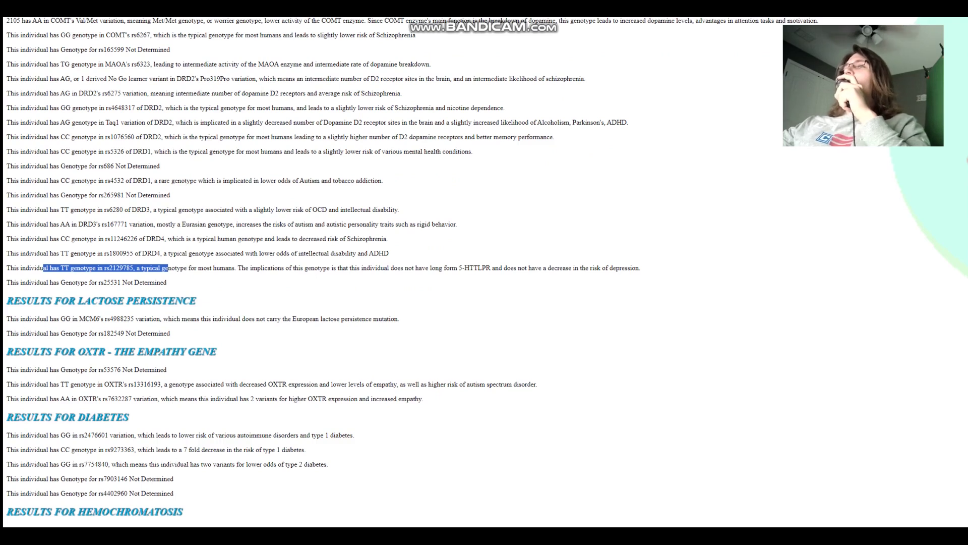
pyautogui.moveTo(168, 268)
pyautogui.mouseDown()
pyautogui.moveTo(353, 253)
pyautogui.moveTo(404, 268)
pyautogui.moveTo(167, 283)
pyautogui.mouseUp()
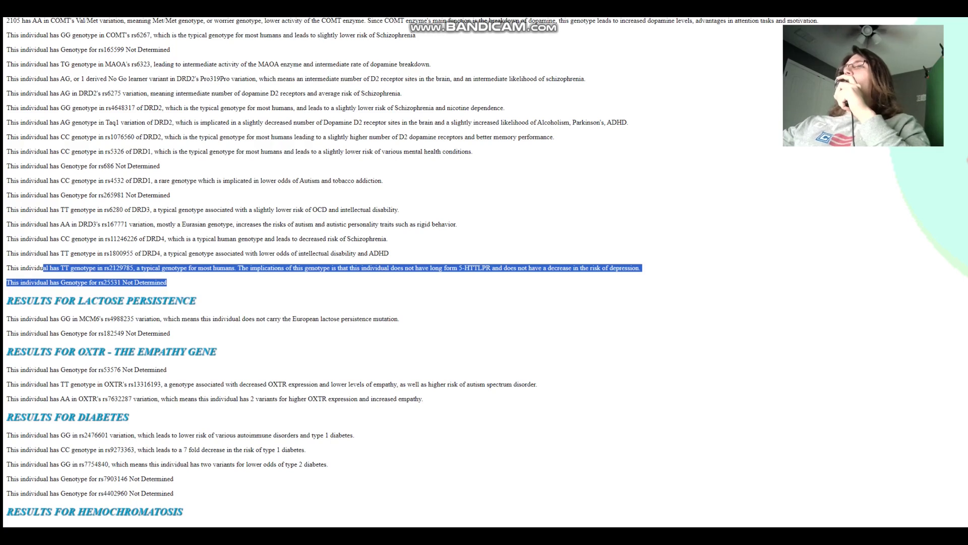
# Highlight the MCM6 rs4988235 entry under lactose persistence and the rs53576 entry under the OXTR empathy gene results
pyautogui.scroll(-3, 484, 272)
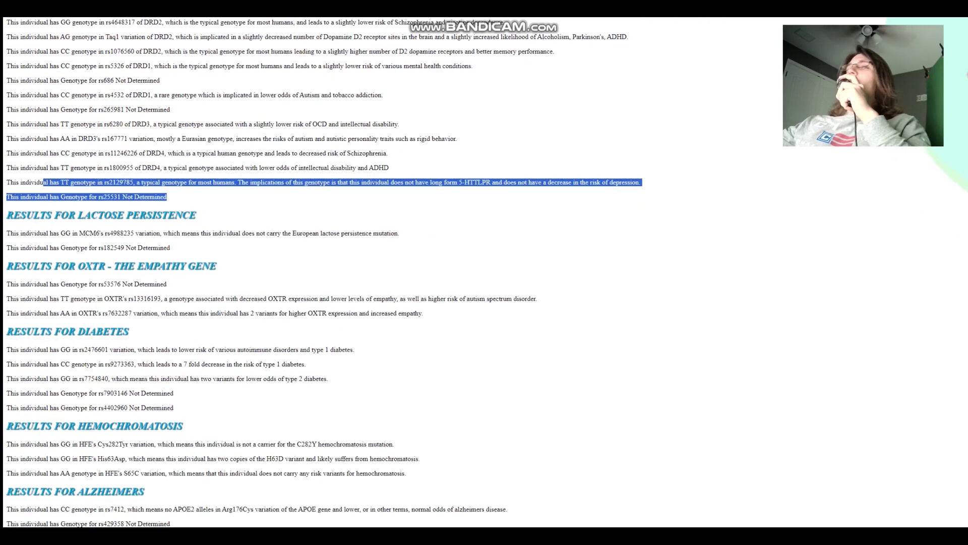
pyautogui.moveTo(65, 190); pyautogui.dragTo(399, 191)
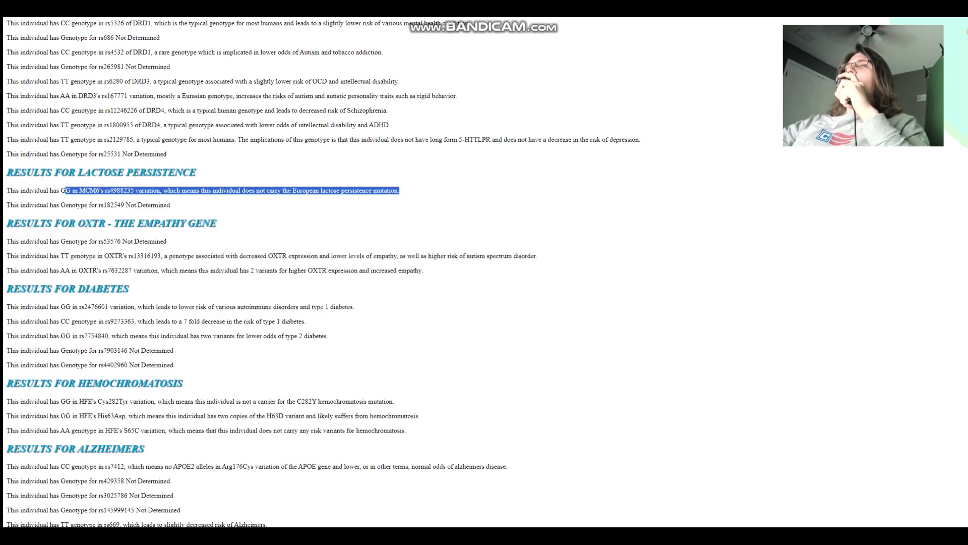
pyautogui.moveTo(50, 256); pyautogui.dragTo(10, 241)
pyautogui.scroll(-2, 484, 272)
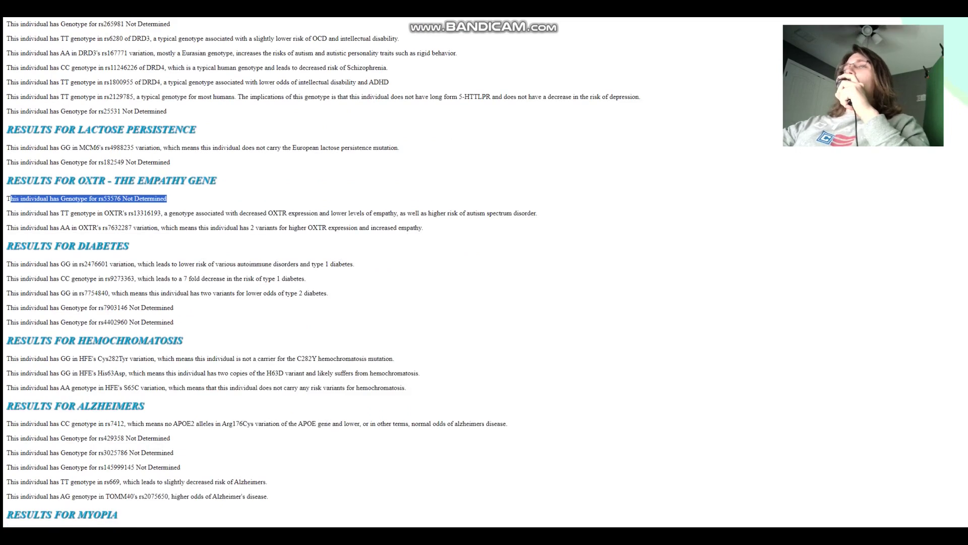
# Highlight the rs9273363 entry in the diabetes results and the HFE His63Asp entry in the hemochromatosis results
pyautogui.moveTo(61, 236); pyautogui.dragTo(306, 235)
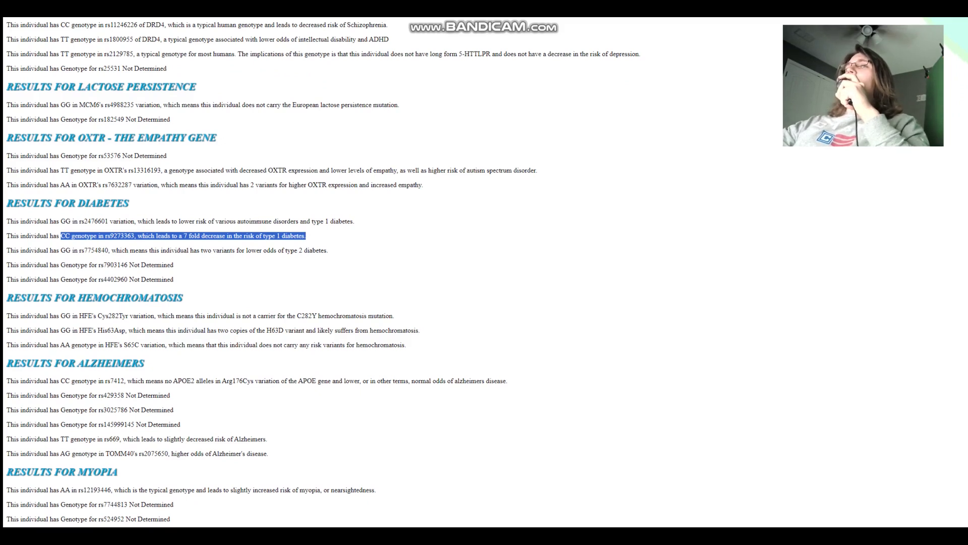
pyautogui.scroll(-2, 484, 272)
pyautogui.scroll(-1, 484, 272)
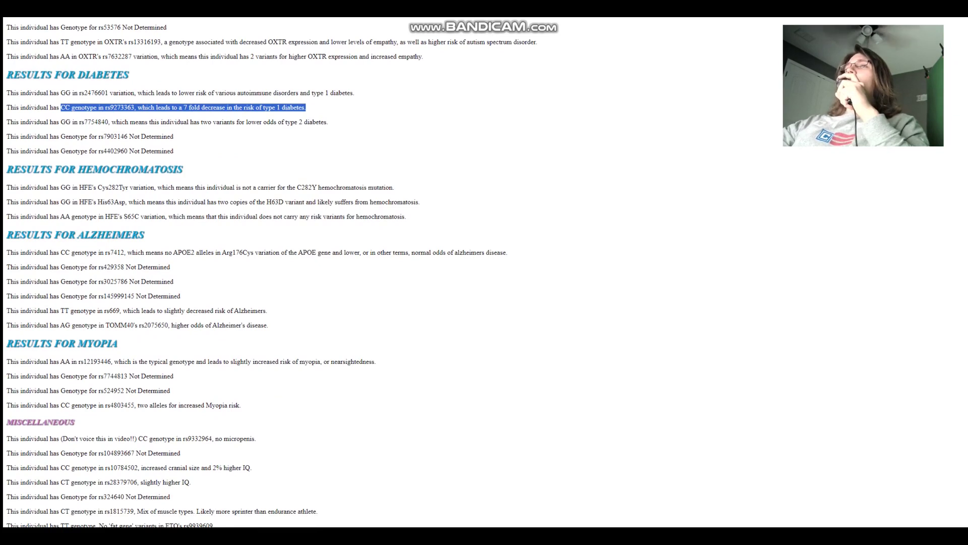
pyautogui.moveTo(6, 202); pyautogui.dragTo(420, 202)
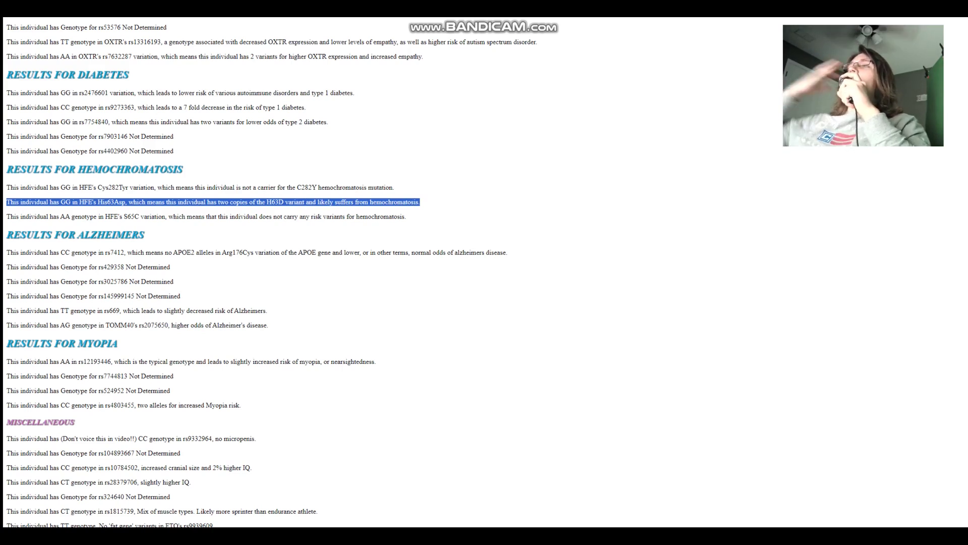
pyautogui.moveTo(420, 202); pyautogui.dragTo(6, 202)
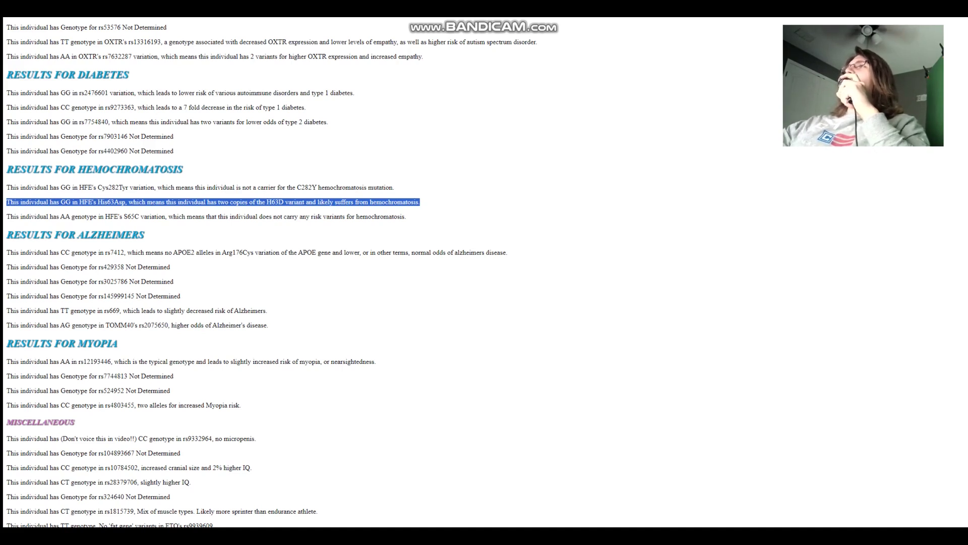
pyautogui.moveTo(46, 202); pyautogui.dragTo(420, 202)
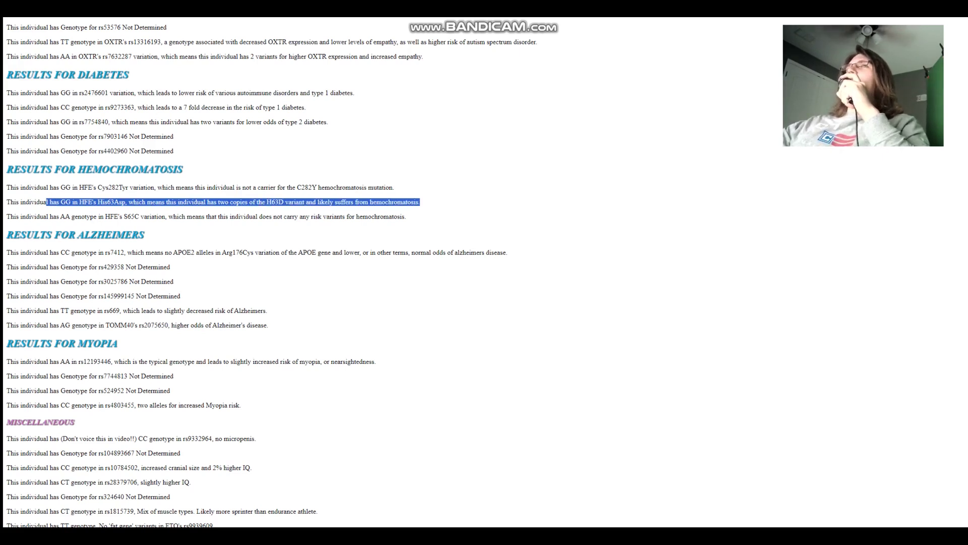
pyautogui.moveTo(420, 201); pyautogui.dragTo(6, 201)
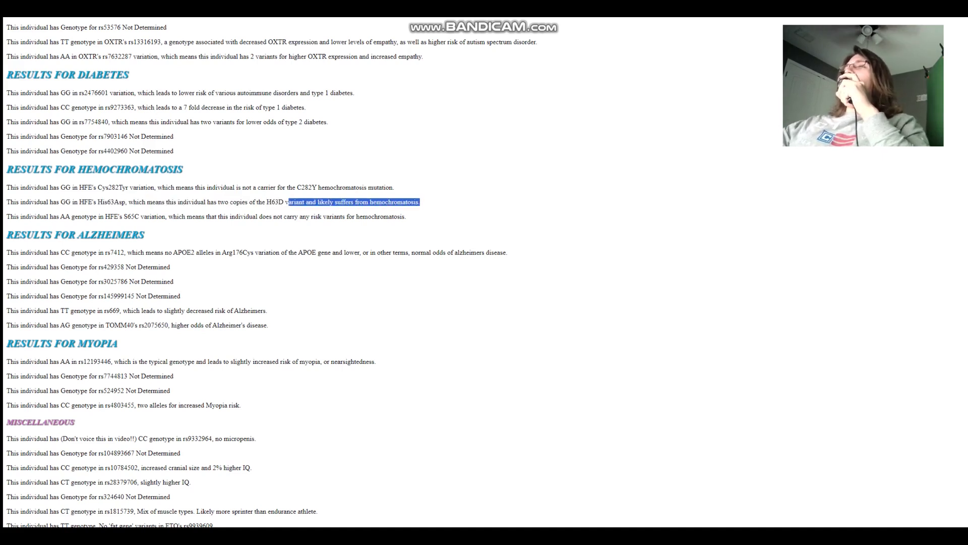
# Review the Alzheimer's results, highlighting the rs7412 and rs429358 entries and the genotype in rs669
pyautogui.scroll(-2, 484, 272)
pyautogui.scroll(-1, 484, 272)
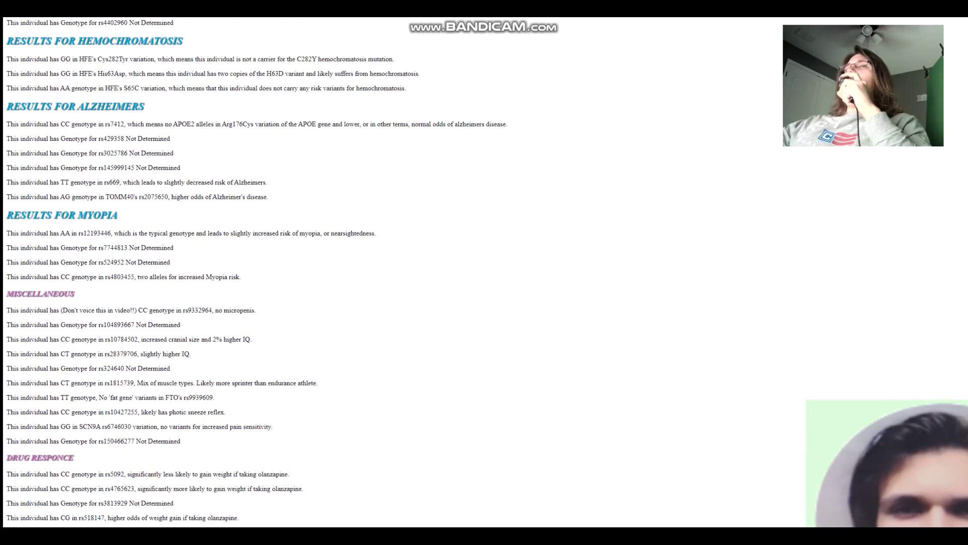
pyautogui.moveTo(124, 124); pyautogui.dragTo(170, 138)
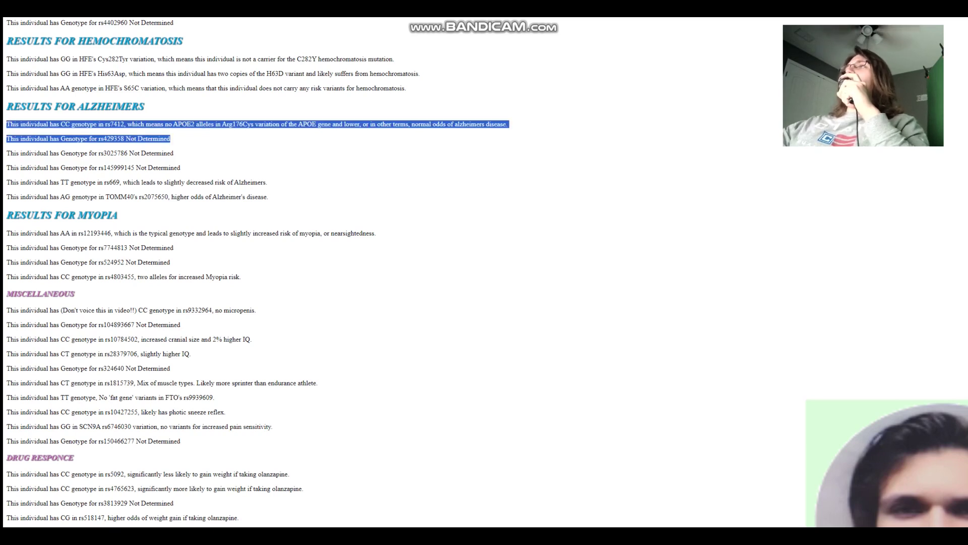
pyautogui.click(170, 139)
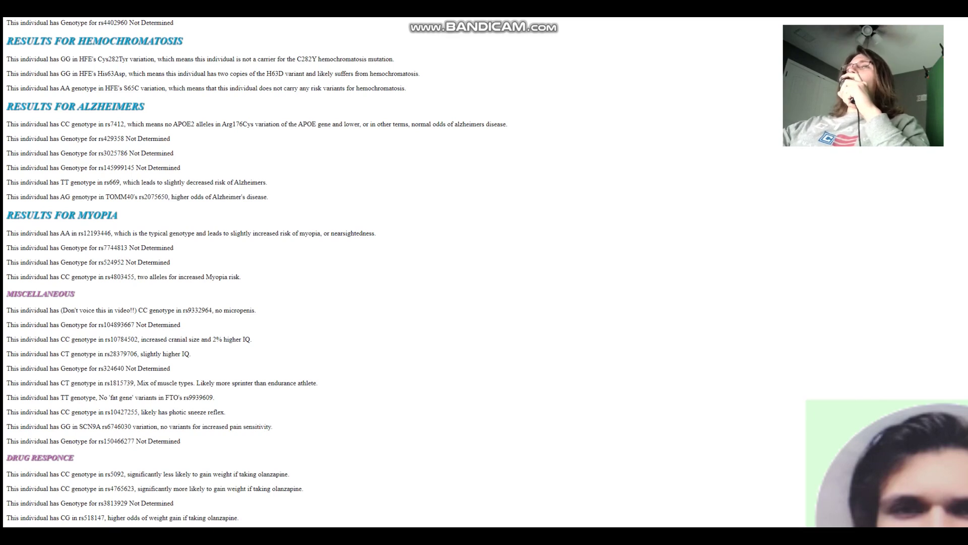
pyautogui.moveTo(59, 182); pyautogui.dragTo(120, 182)
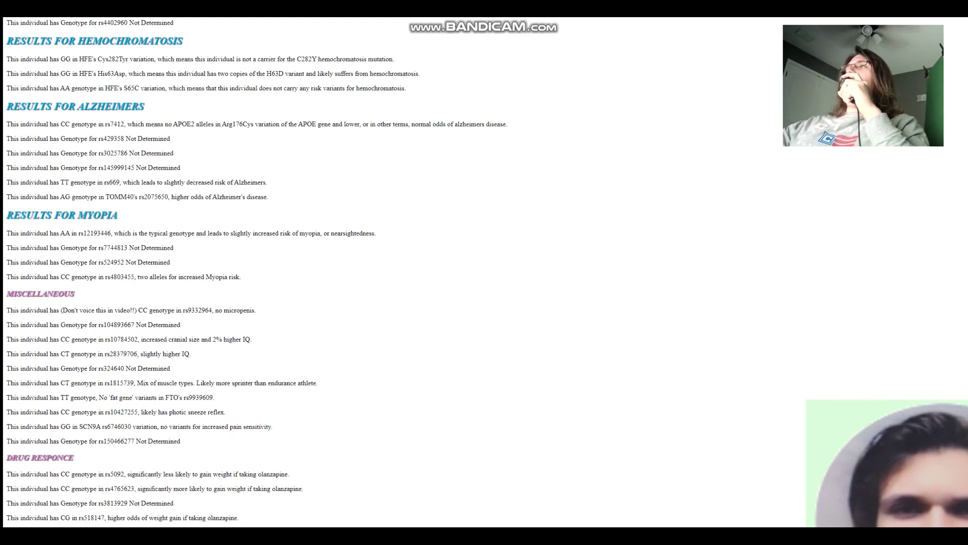
pyautogui.moveTo(60, 182); pyautogui.dragTo(123, 183)
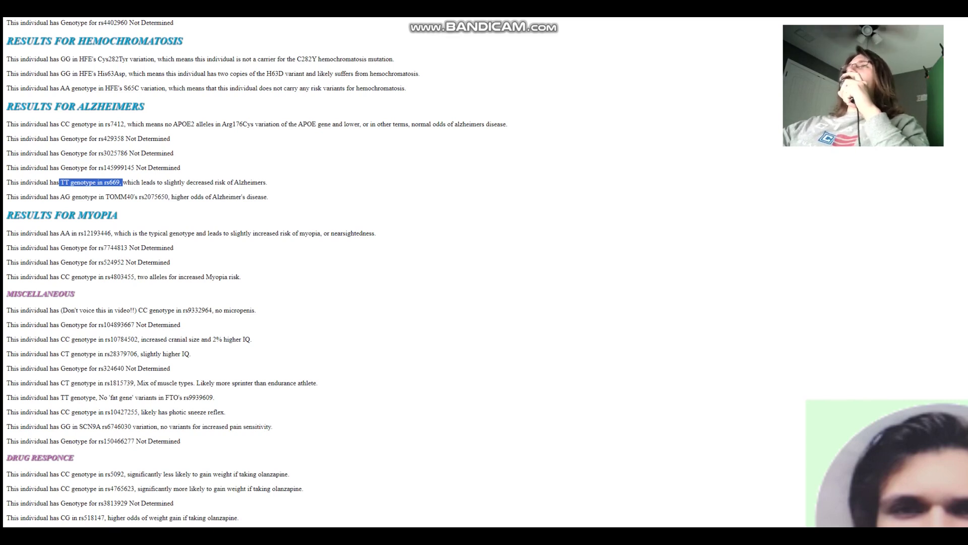
# Review the miscellaneous trait results, highlighting the rs9332964 outcome, the rs1815739 muscle type text and the rs10427255 entry
pyautogui.scroll(-3, 484, 273)
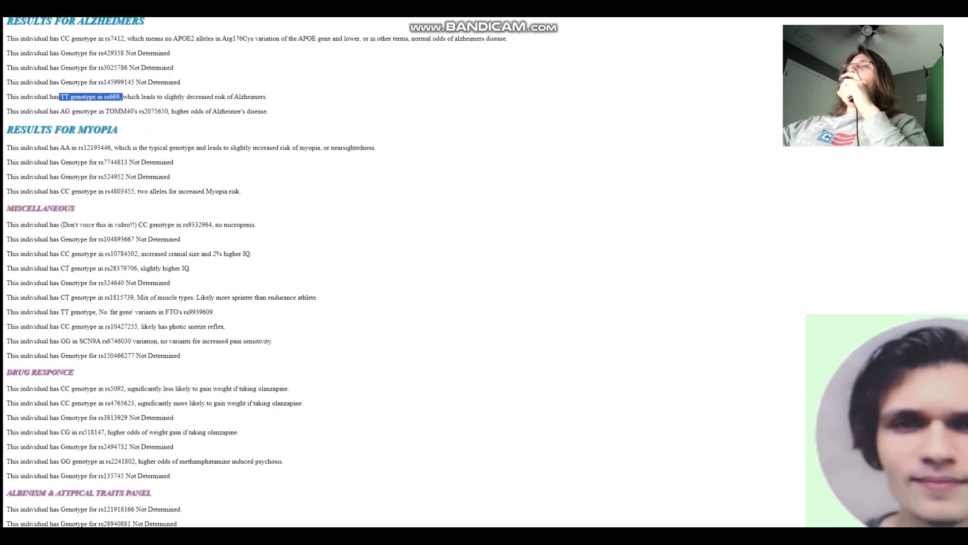
pyautogui.scroll(-1, 484, 272)
pyautogui.moveTo(214, 140); pyautogui.dragTo(256, 139)
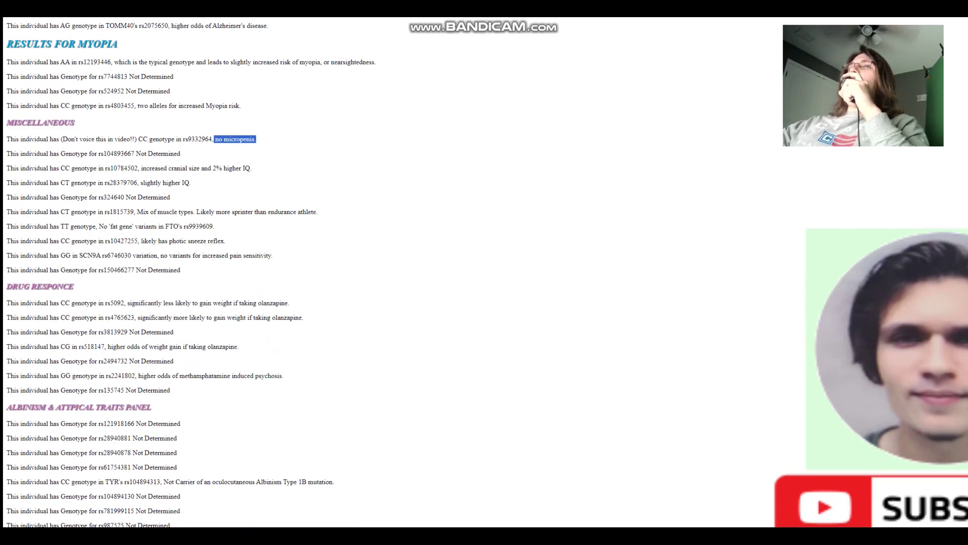
pyautogui.moveTo(137, 212); pyautogui.dragTo(317, 212)
pyautogui.moveTo(134, 241); pyautogui.dragTo(226, 241)
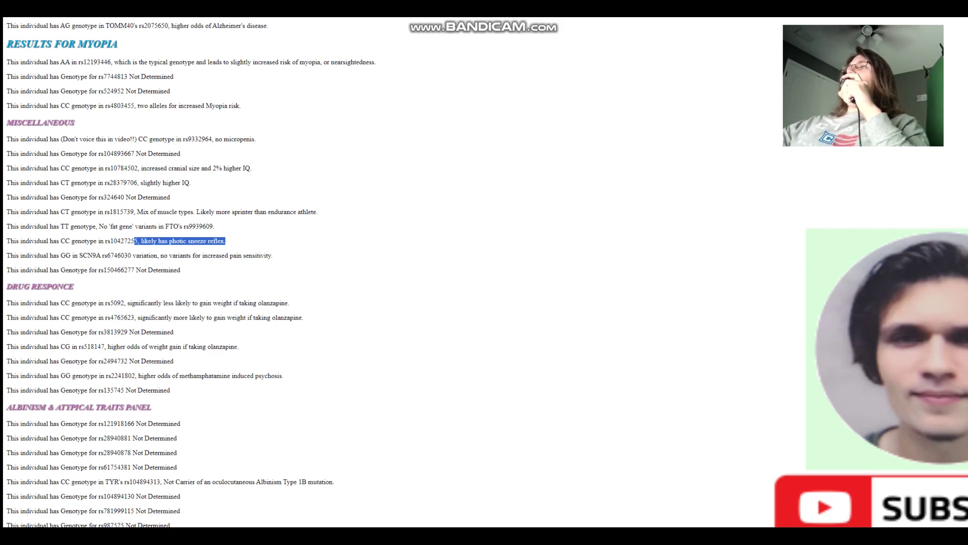
pyautogui.moveTo(59, 241); pyautogui.dragTo(137, 241)
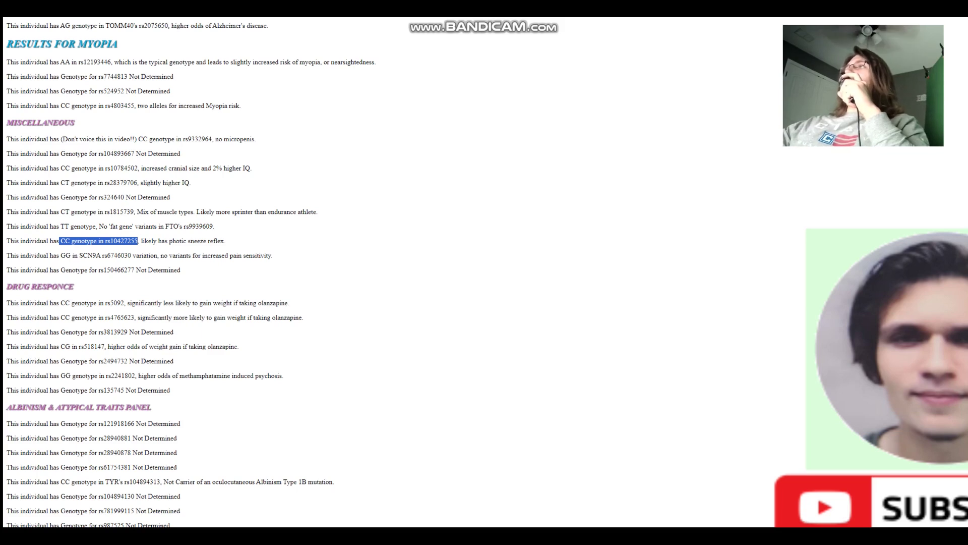
pyautogui.scroll(-3, 484, 273)
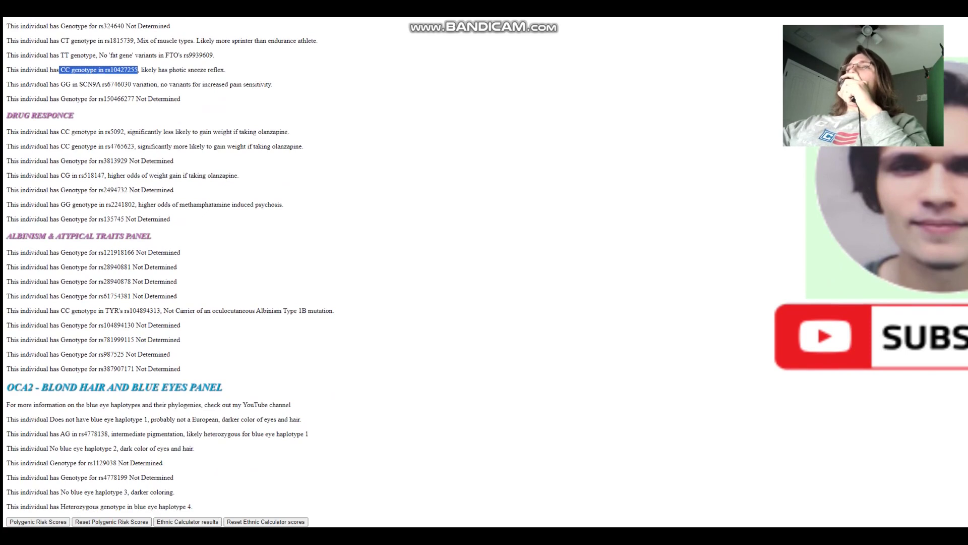
# Highlight the rs2241802 outcome text in the drug response results and the TYR rs104894313 entry in the albinism panel
pyautogui.moveTo(136, 204); pyautogui.dragTo(284, 204)
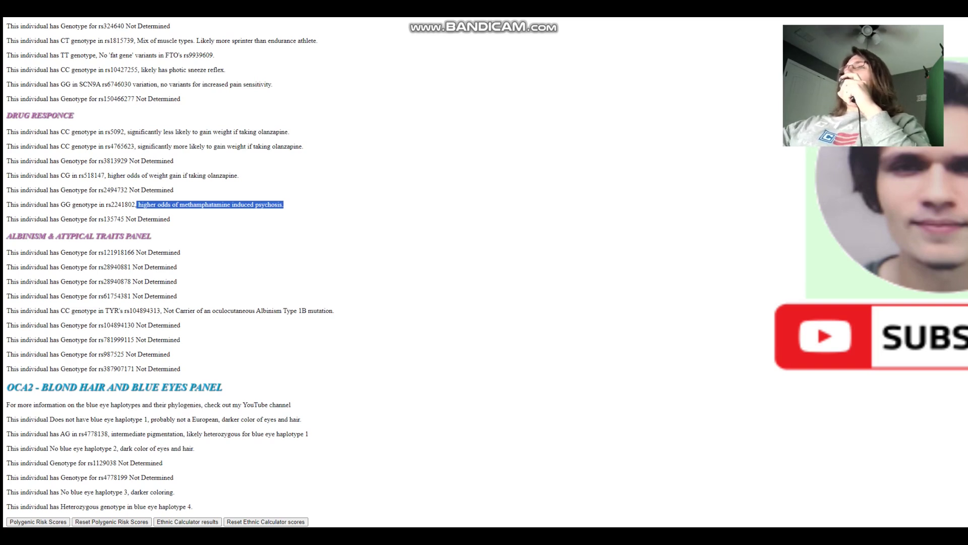
pyautogui.moveTo(135, 204); pyautogui.dragTo(284, 204)
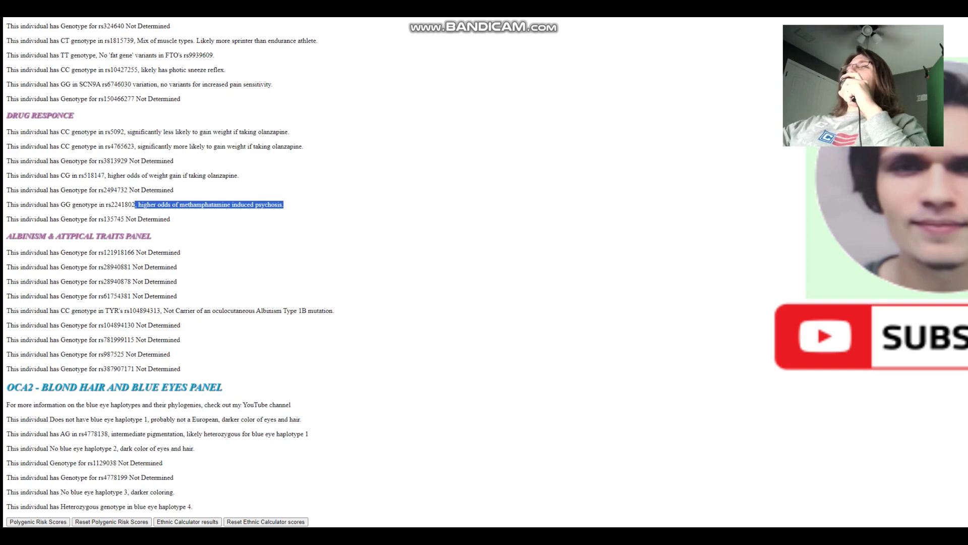
pyautogui.scroll(-1, 484, 272)
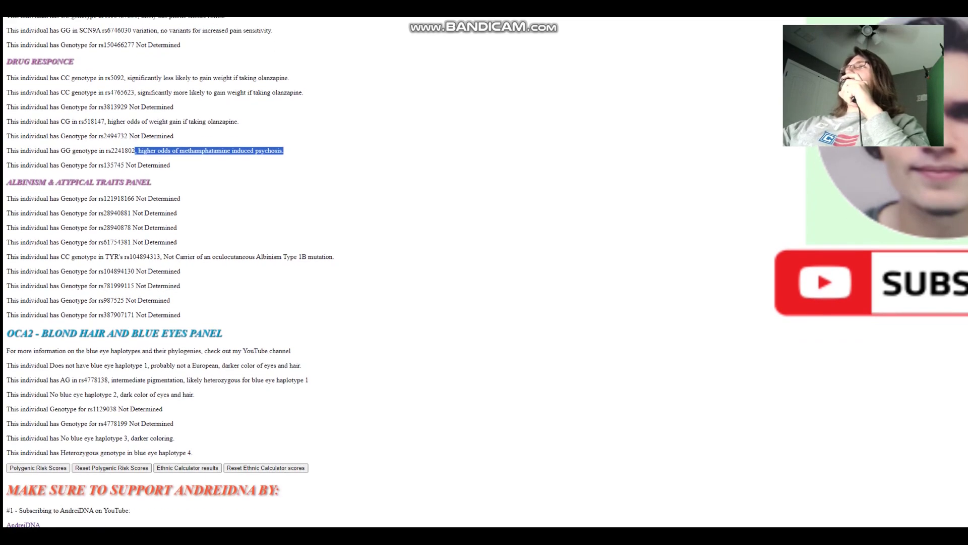
pyautogui.moveTo(174, 257); pyautogui.dragTo(334, 257)
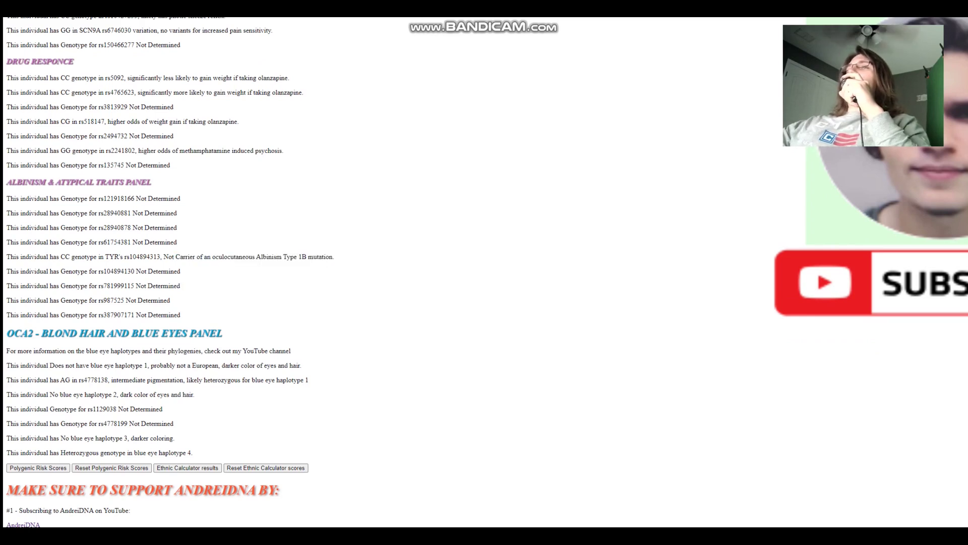
# Open the polygenic risk scores and highlight the Northern European schizophrenia score and the Alzheimer's score
pyautogui.click(38, 467)
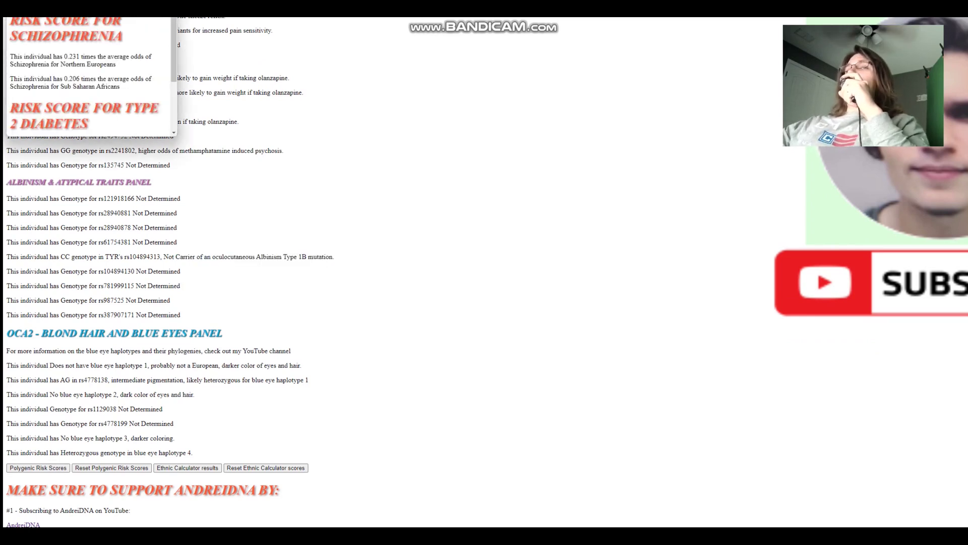
pyautogui.moveTo(425, 218); pyautogui.dragTo(702, 323)
pyautogui.moveTo(312, 122); pyautogui.dragTo(414, 123)
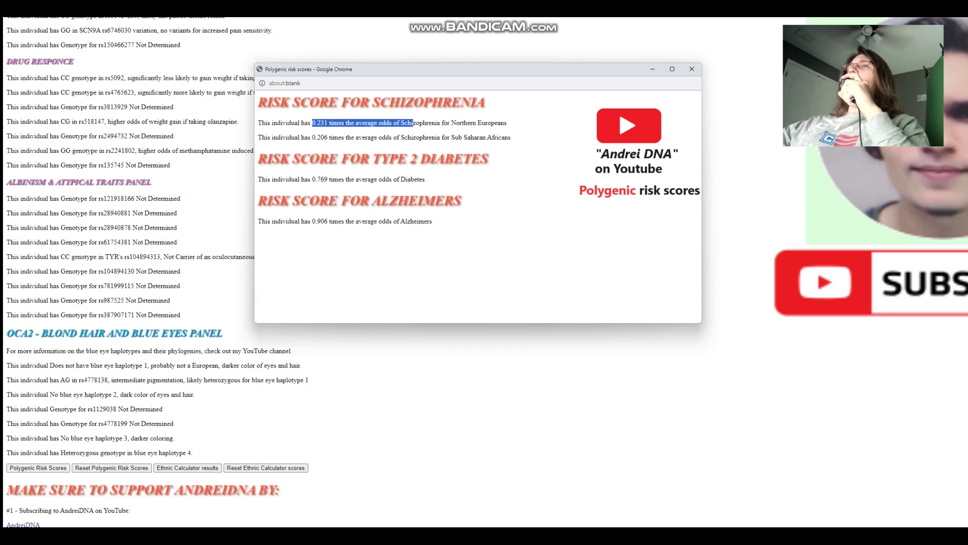
pyautogui.scroll(6, 126, 272)
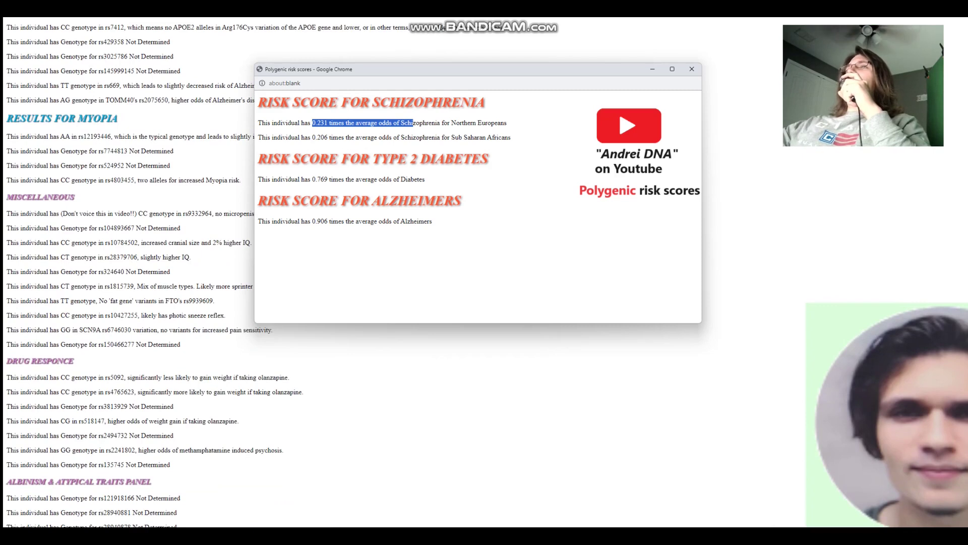
pyautogui.moveTo(308, 221); pyautogui.dragTo(417, 221)
pyautogui.scroll(2, 126, 272)
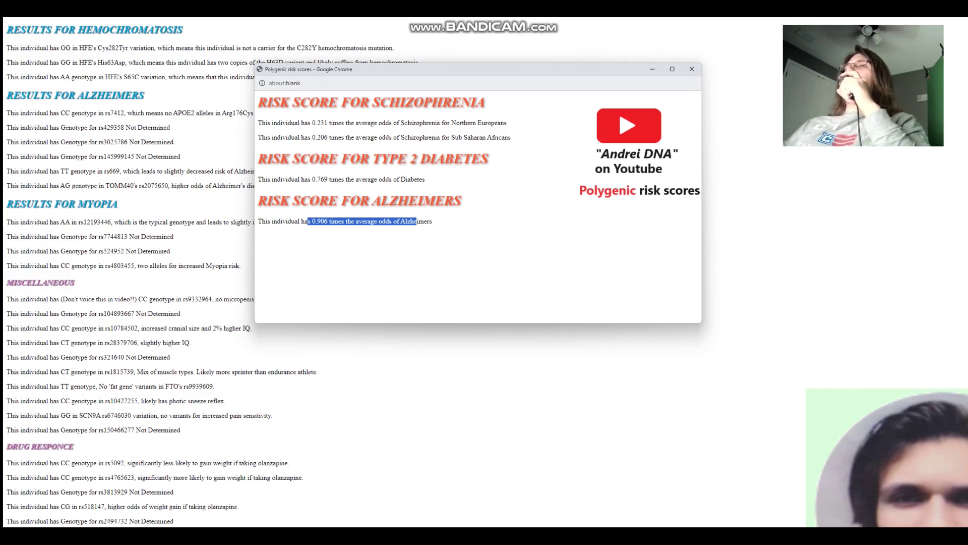
# Move the risk scores window clear of the Alzheimer's results and highlight the rs669 outcome and genotype for comparison
pyautogui.moveTo(403, 69); pyautogui.dragTo(430, 192)
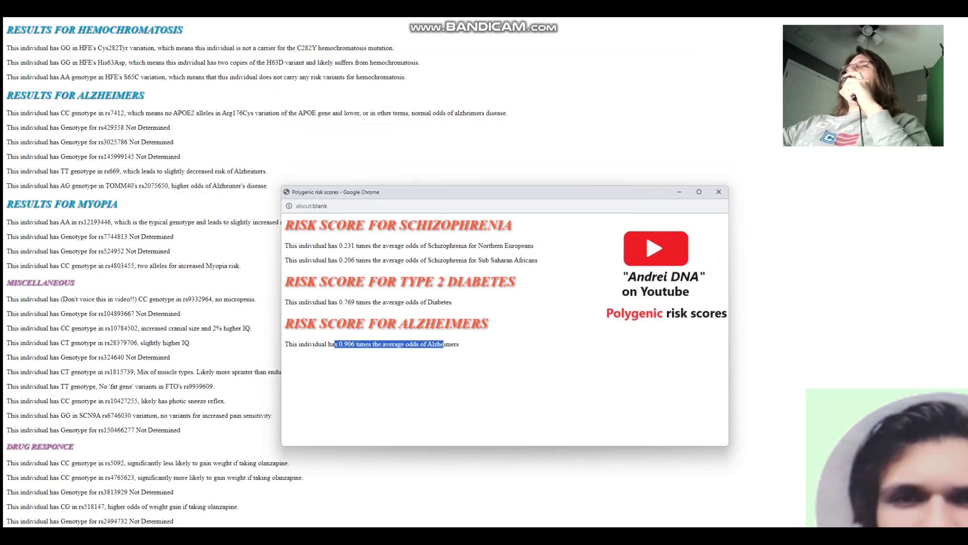
pyautogui.moveTo(123, 171); pyautogui.dragTo(234, 171)
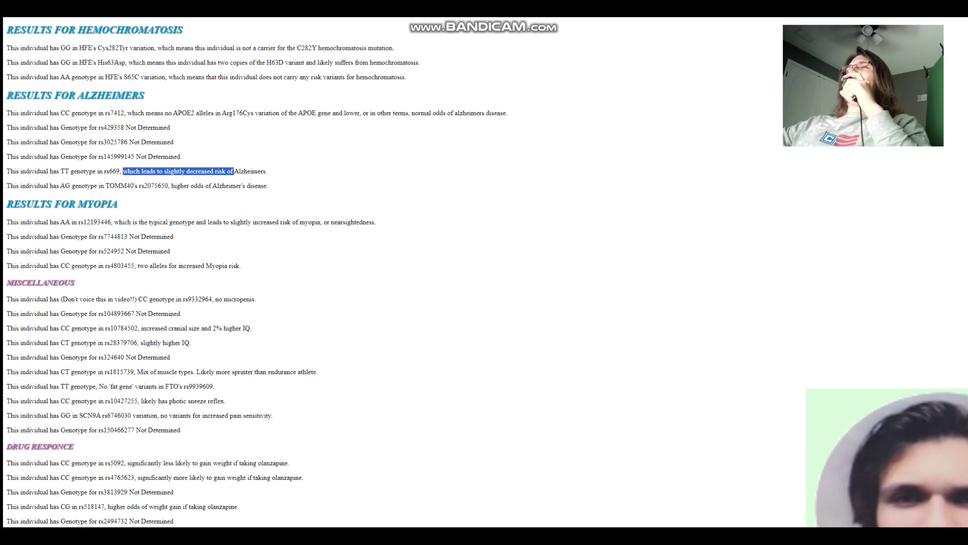
pyautogui.doubleClick(65, 171)
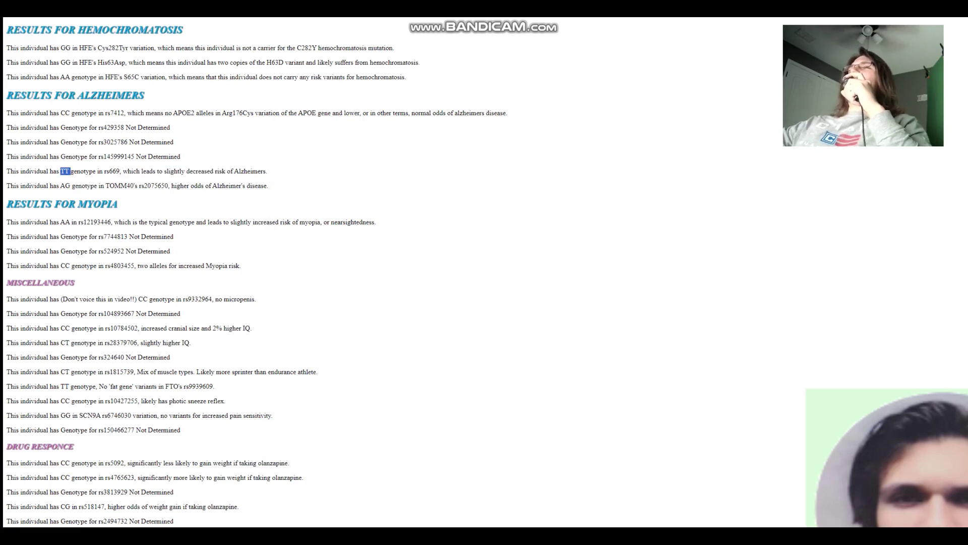
pyautogui.moveTo(132, 171); pyautogui.dragTo(202, 171)
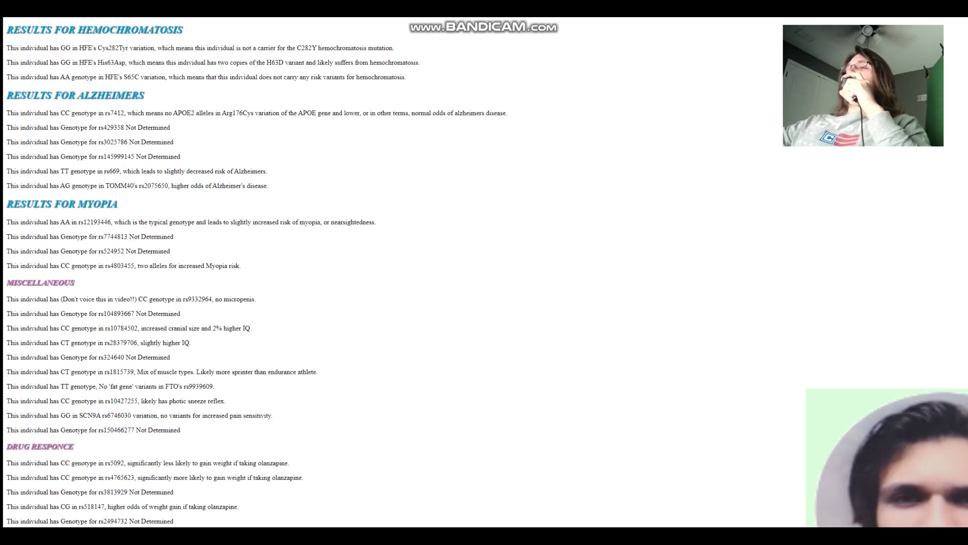
pyautogui.scroll(-3, 484, 272)
# Return to the polygenic risk scores window, highlight the type 2 diabetes and schizophrenia scores, and close the window
pyautogui.click(616, 514)
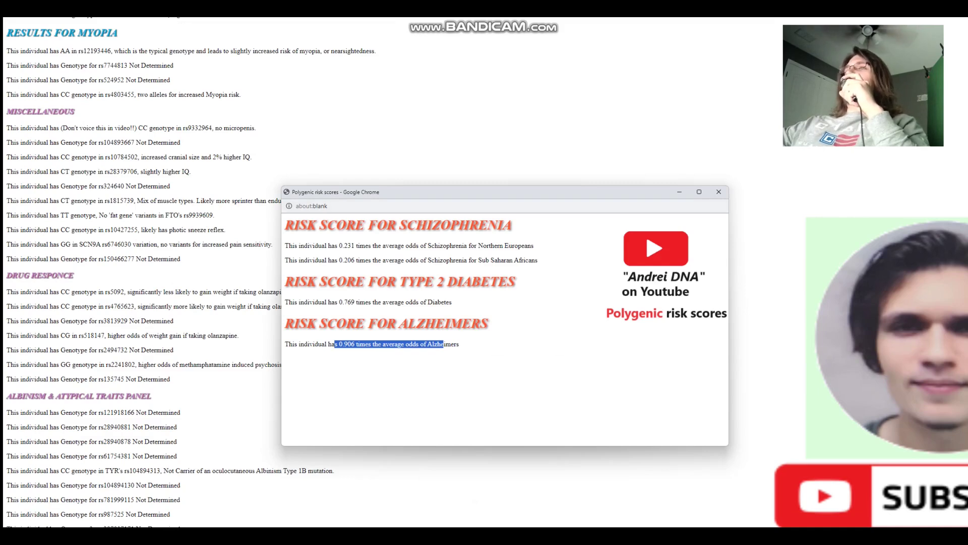
pyautogui.moveTo(322, 302); pyautogui.dragTo(452, 303)
pyautogui.moveTo(517, 282); pyautogui.dragTo(343, 246)
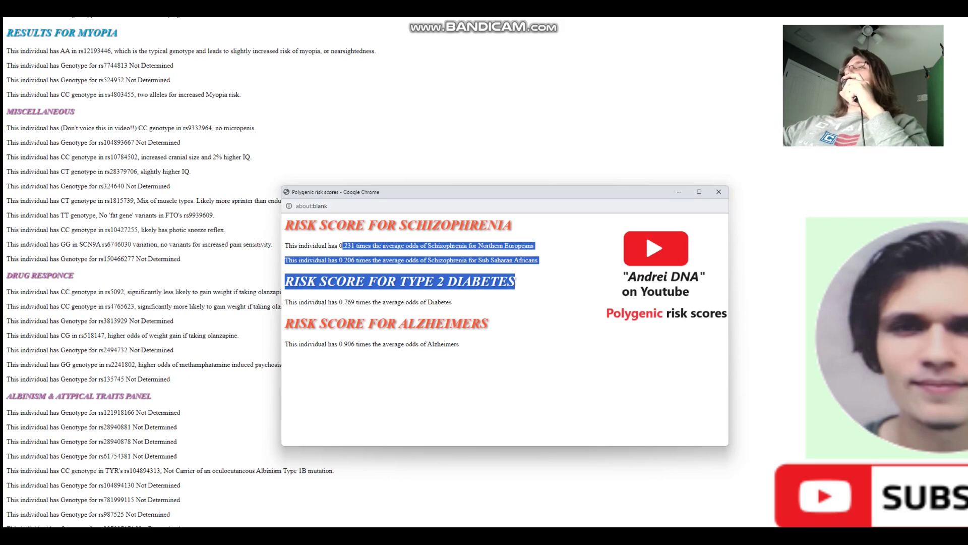
pyautogui.click(719, 192)
pyautogui.scroll(-4, 719, 192)
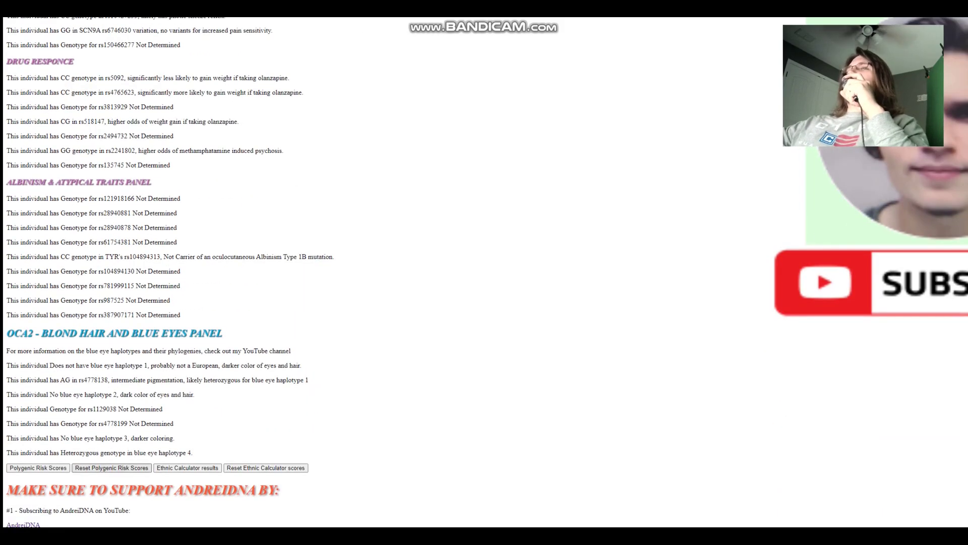
# Load the Yamnaya_UKR_WG25chr_MJ-06 combined kit file and analyze its genome under the name mj06
pyautogui.scroll(2, 266, 454)
pyautogui.press('Home')
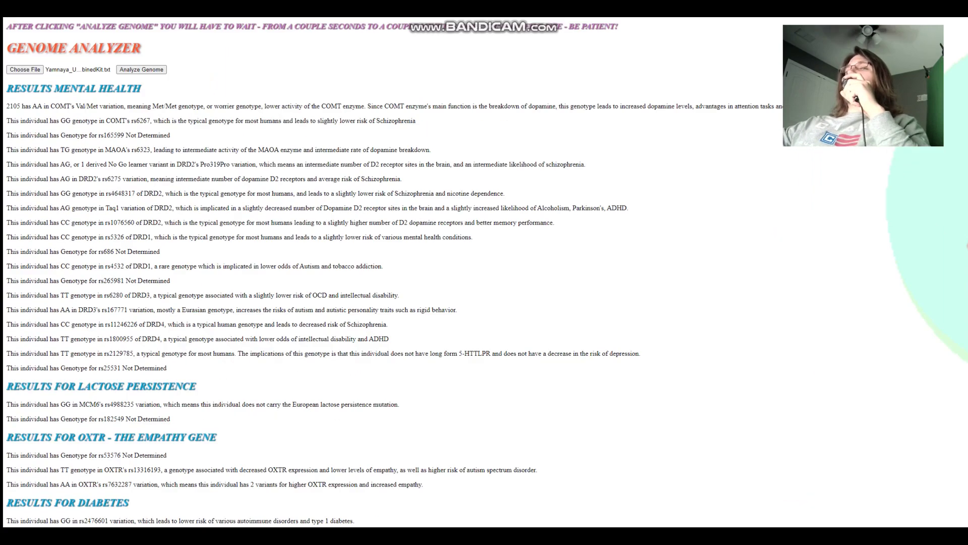
pyautogui.scroll(-1, 484, 272)
pyautogui.scroll(1, 484, 273)
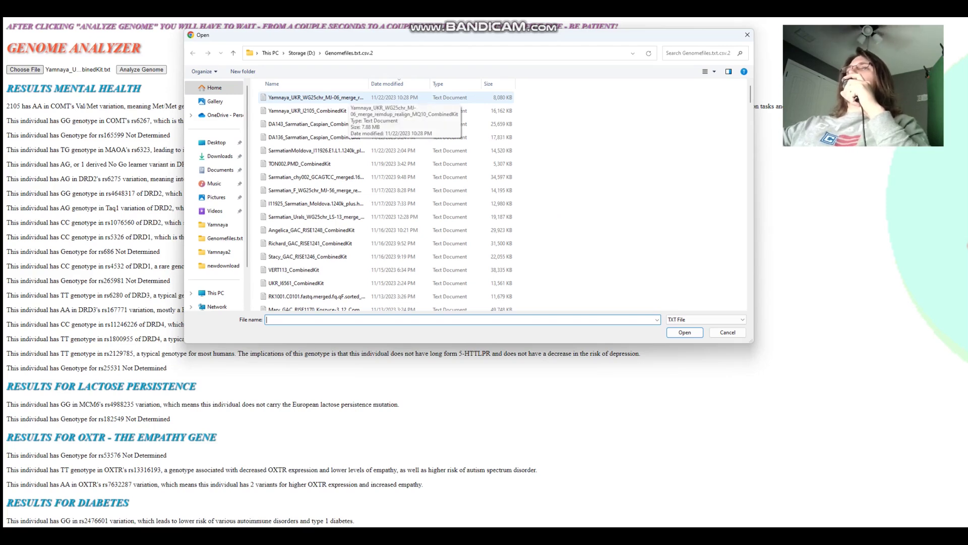
pyautogui.doubleClick(343, 98)
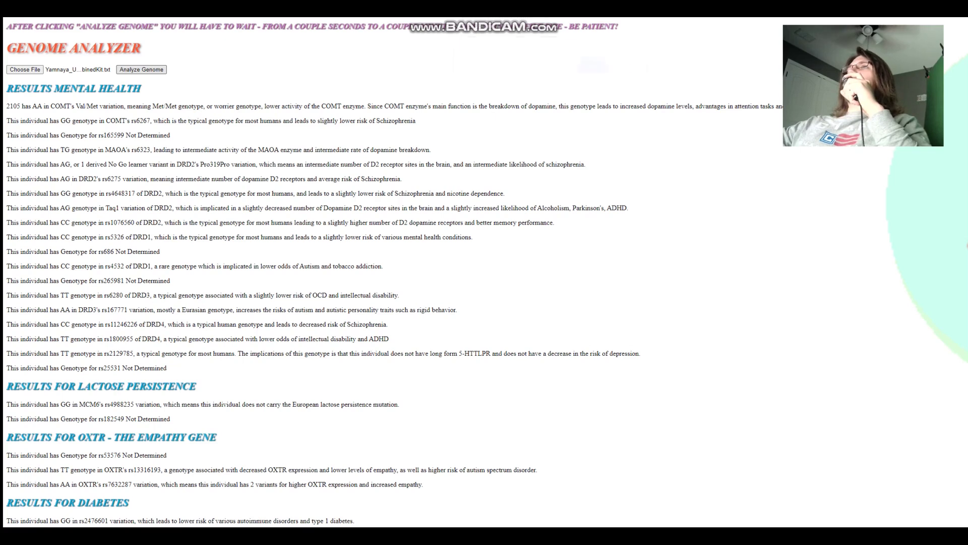
pyautogui.write('mj')
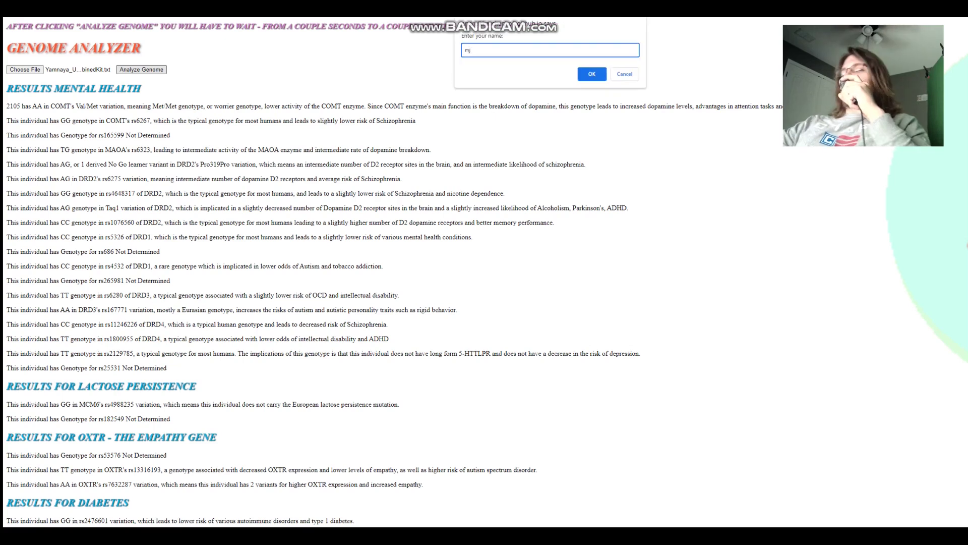
pyautogui.write('06')
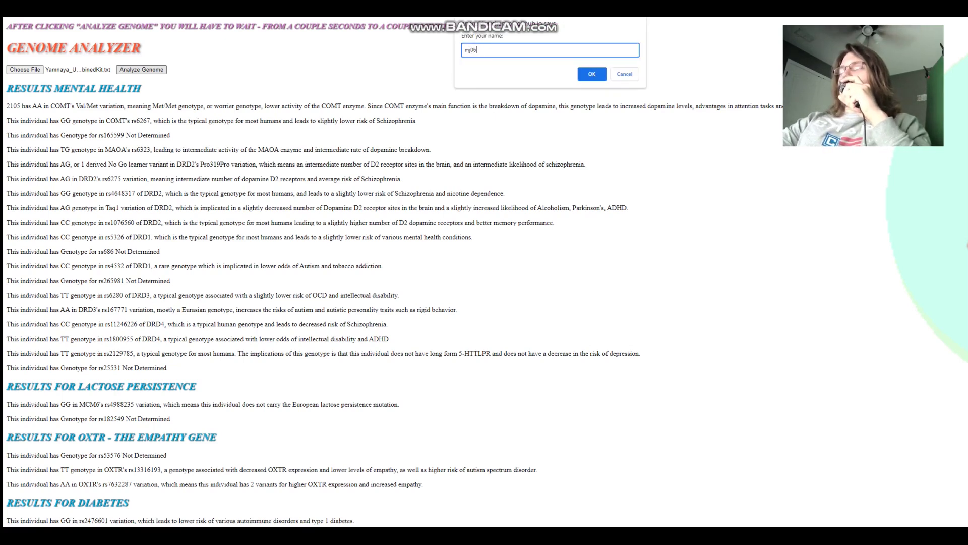
pyautogui.press('Return')
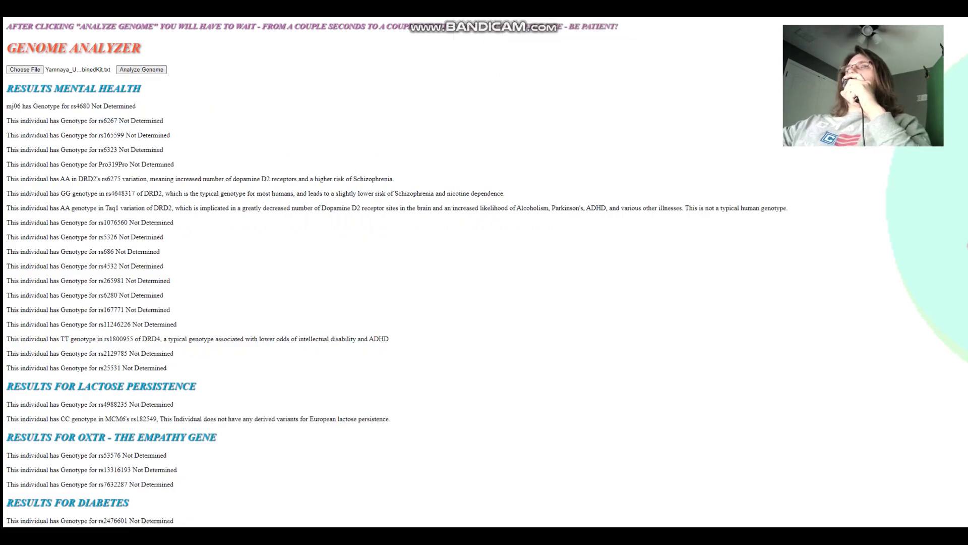
# Review the mental health results, highlighting the DRD2 rs6275 entry, the Pro319Pro entry and the Taq1 genotype and outcome
pyautogui.moveTo(43, 179); pyautogui.dragTo(394, 178)
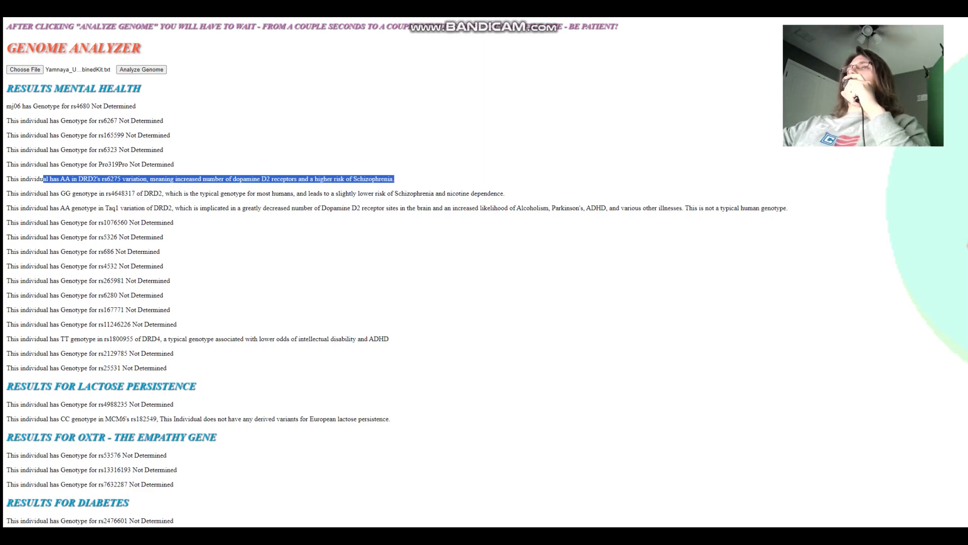
pyautogui.moveTo(95, 163); pyautogui.dragTo(168, 164)
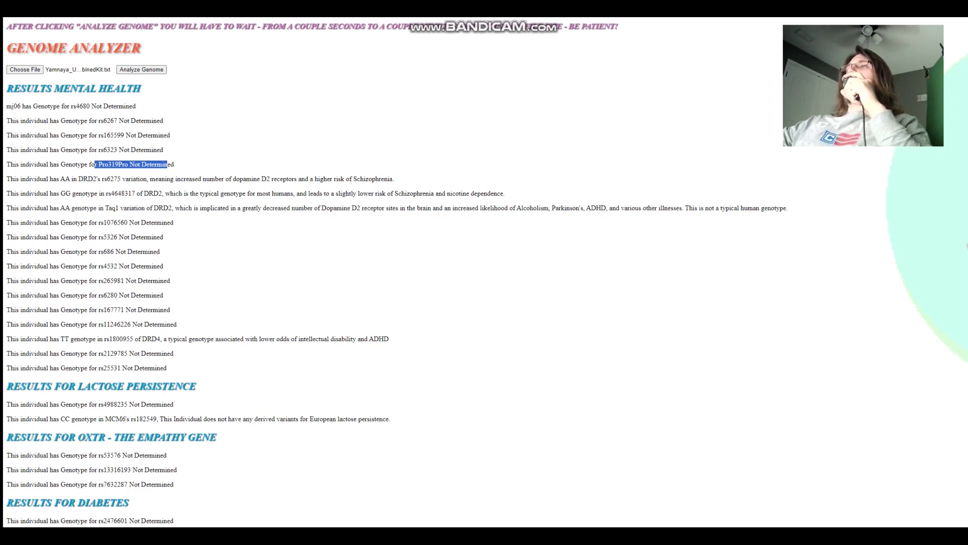
pyautogui.moveTo(60, 207); pyautogui.dragTo(121, 208)
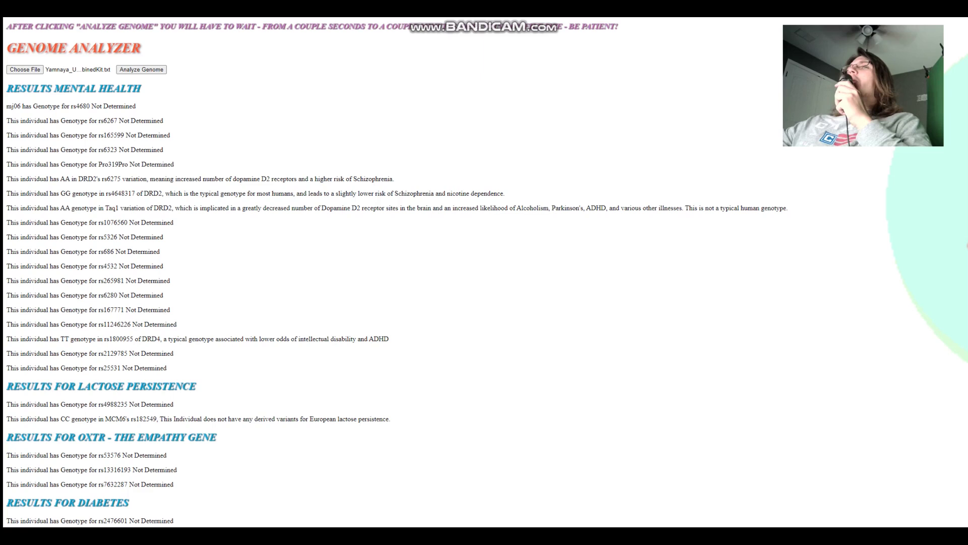
pyautogui.moveTo(60, 208); pyautogui.dragTo(120, 208)
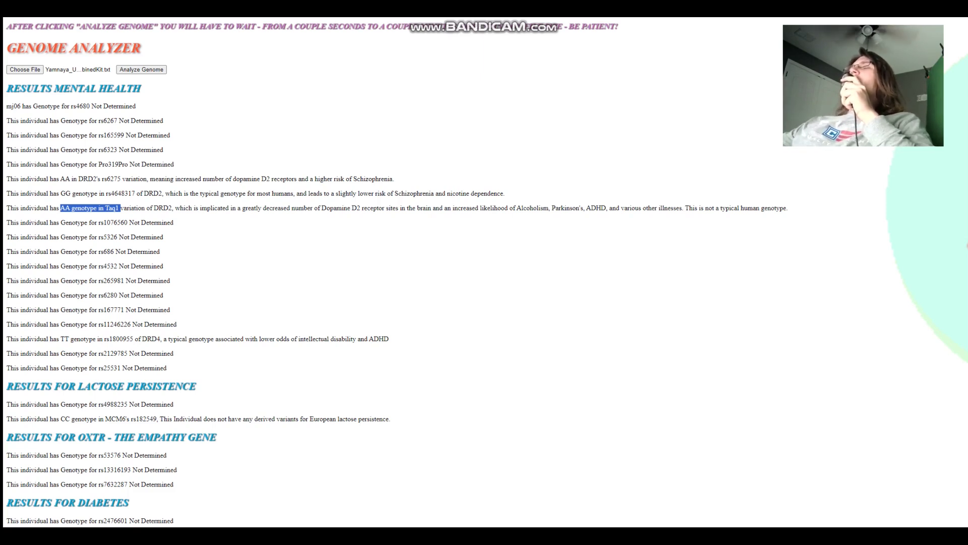
pyautogui.doubleClick(65, 208)
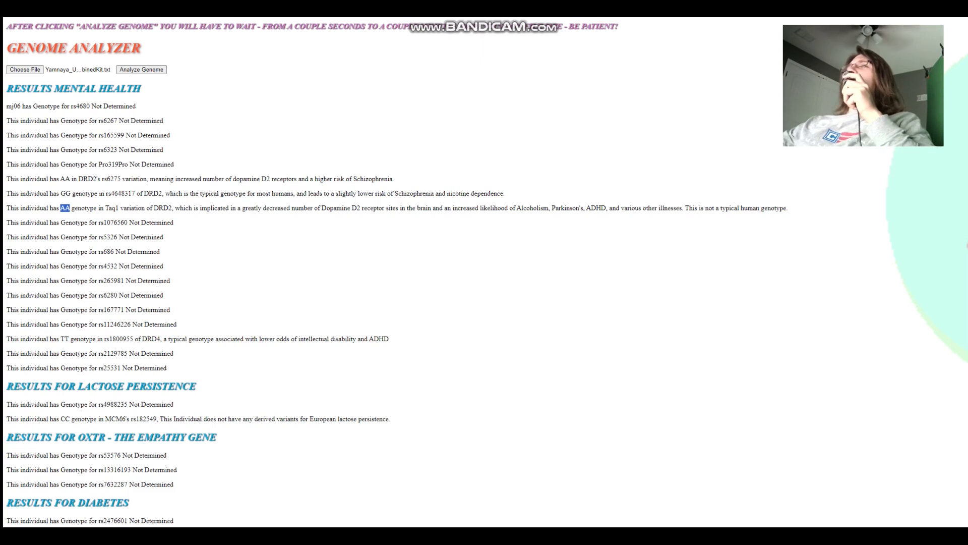
pyautogui.moveTo(229, 208); pyautogui.dragTo(543, 208)
pyautogui.moveTo(652, 208); pyautogui.dragTo(572, 208)
pyautogui.click(573, 208)
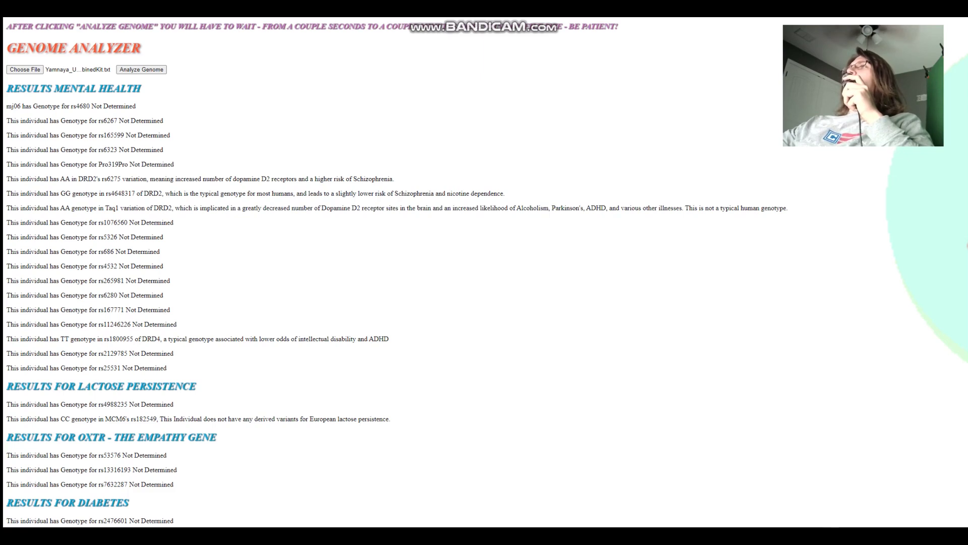
# Highlight the rs1800955 entry, its DRD4 gene name and its outcome wording in the mental health results
pyautogui.scroll(-2, 393, 272)
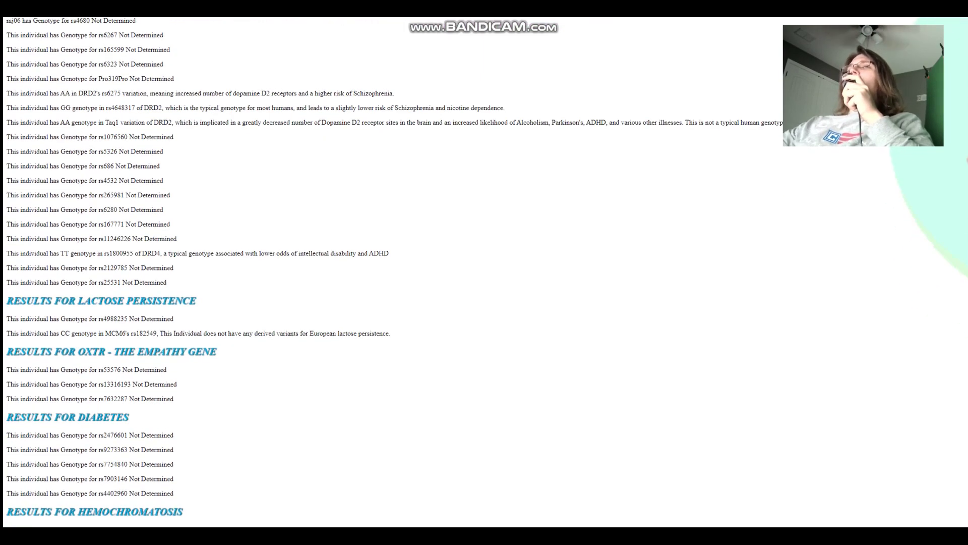
pyautogui.moveTo(59, 253); pyautogui.dragTo(389, 253)
pyautogui.scroll(-1, 389, 252)
pyautogui.scroll(-2, 485, 272)
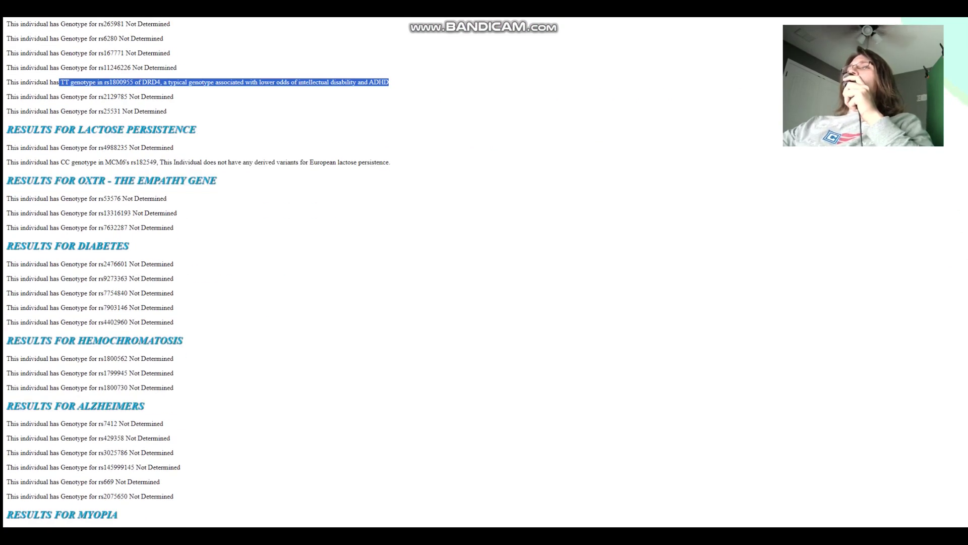
pyautogui.scroll(2, 484, 272)
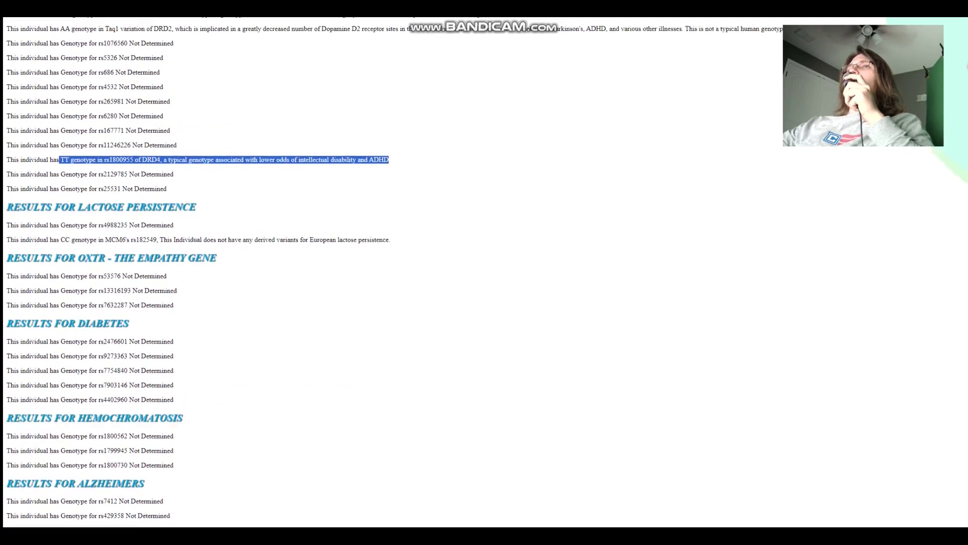
pyautogui.moveTo(142, 167); pyautogui.dragTo(160, 167)
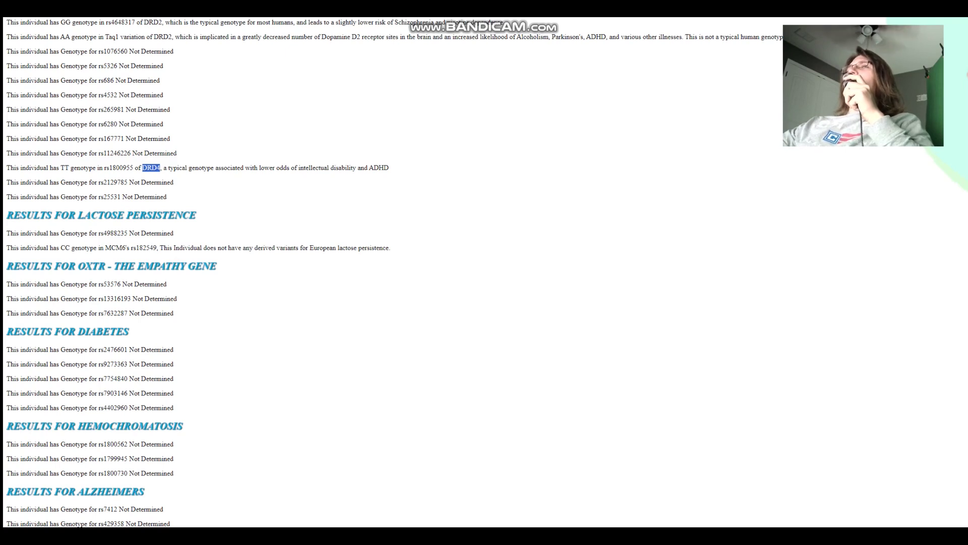
pyautogui.doubleClick(313, 167)
pyautogui.click(314, 168)
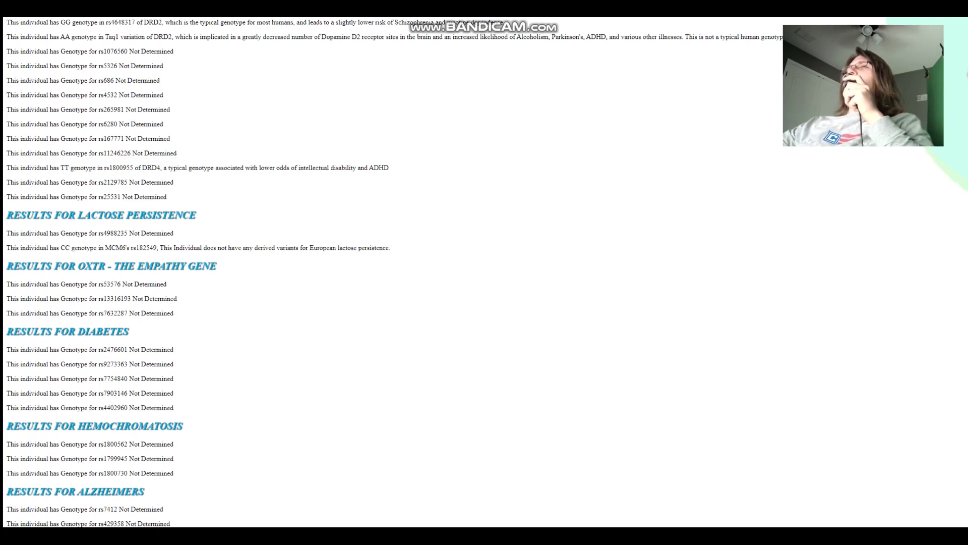
# Highlight the MCM6 rs182549 entry under lactose persistence and the SCN9A rs6746030 entry in the miscellaneous results
pyautogui.scroll(-1, 198, 274)
pyautogui.moveTo(89, 205); pyautogui.dragTo(392, 205)
pyautogui.scroll(-8, 484, 273)
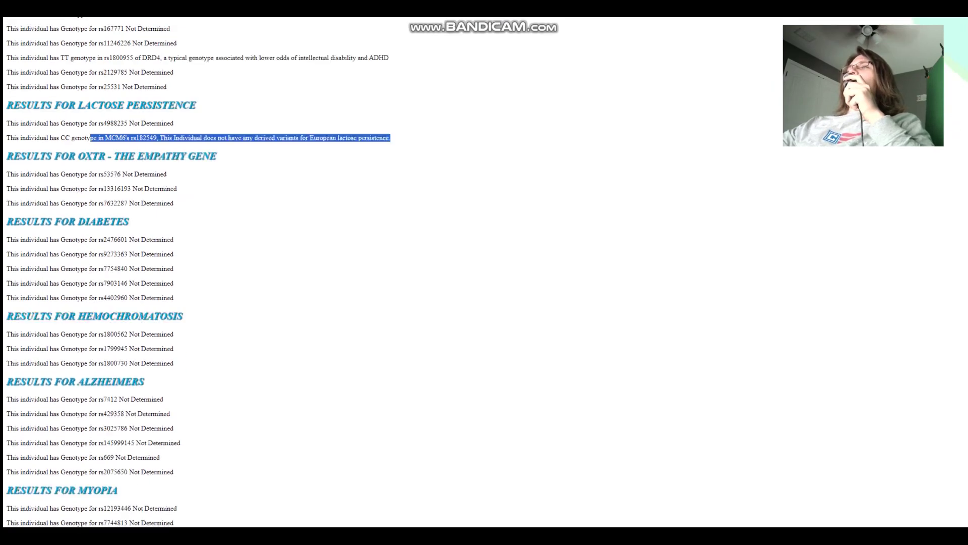
pyautogui.scroll(-5, 484, 272)
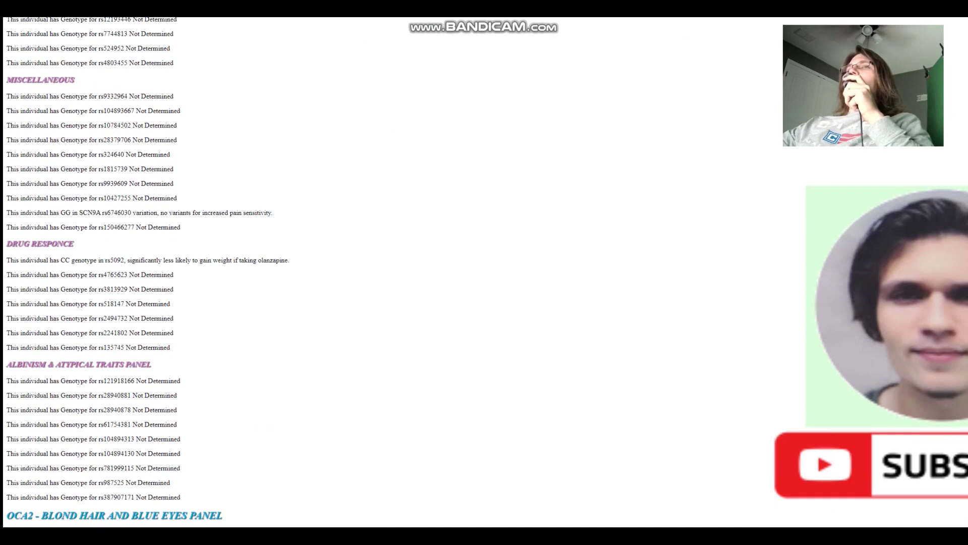
pyautogui.moveTo(71, 213); pyautogui.dragTo(273, 212)
pyautogui.click(273, 212)
pyautogui.scroll(-2, 273, 212)
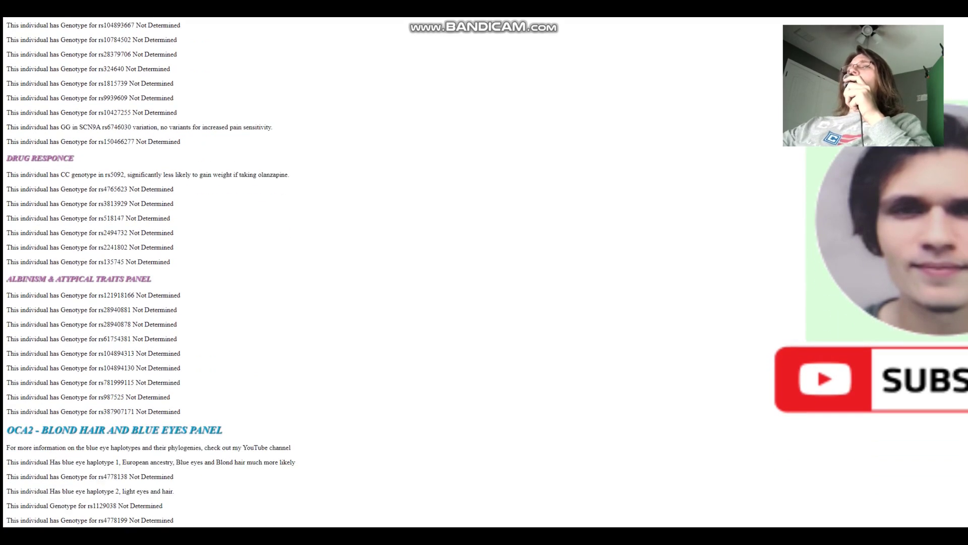
# Open the polygenic risk scores and highlight the odds values for schizophrenia in Northern Europeans, type 2 diabetes and Alzheimers
pyautogui.scroll(-2, 484, 273)
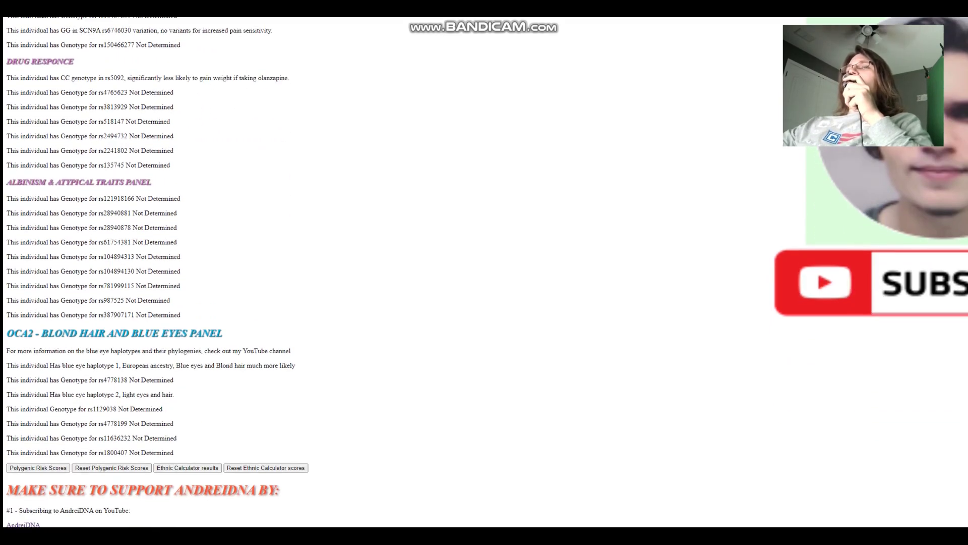
pyautogui.click(37, 468)
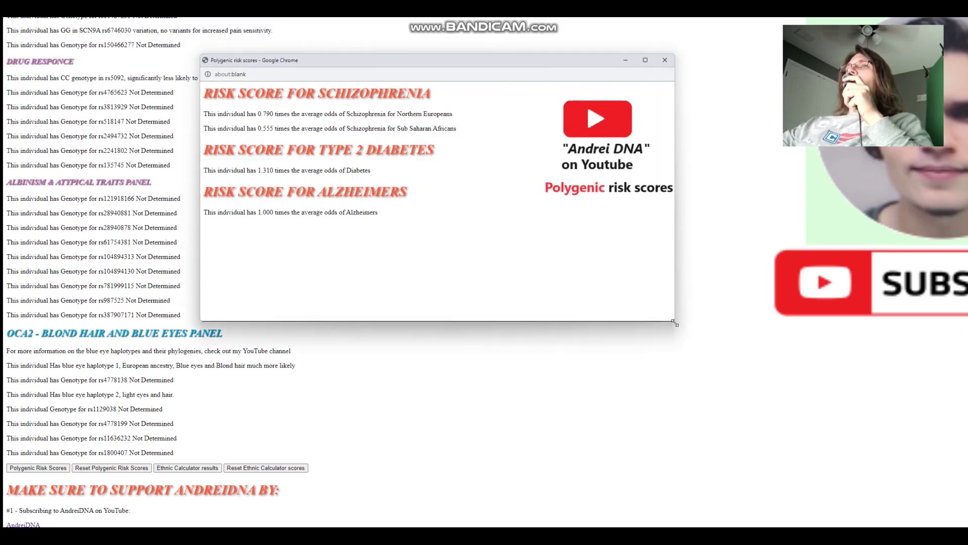
pyautogui.moveTo(258, 113)
pyautogui.mouseDown()
pyautogui.moveTo(340, 113)
pyautogui.moveTo(208, 114)
pyautogui.moveTo(274, 114)
pyautogui.mouseUp()
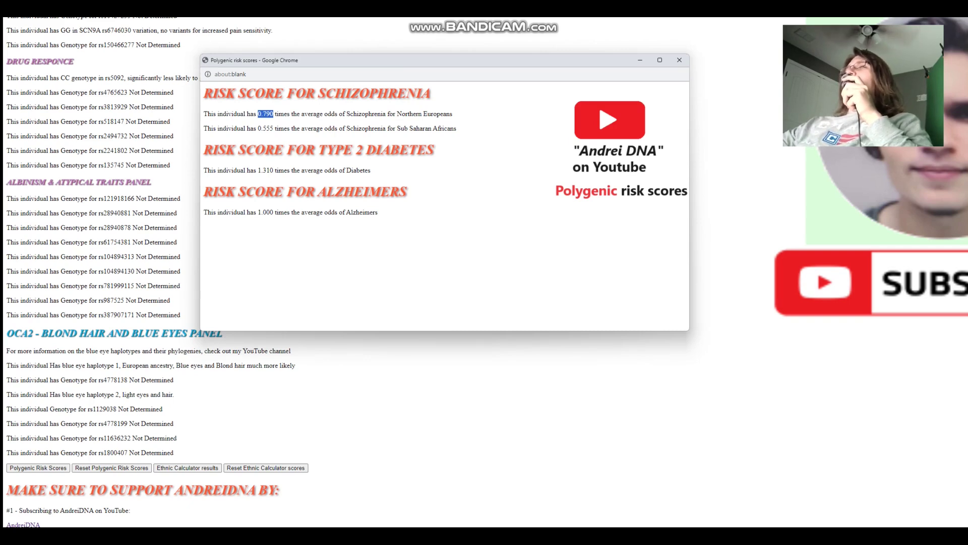
pyautogui.moveTo(258, 170); pyautogui.dragTo(273, 170)
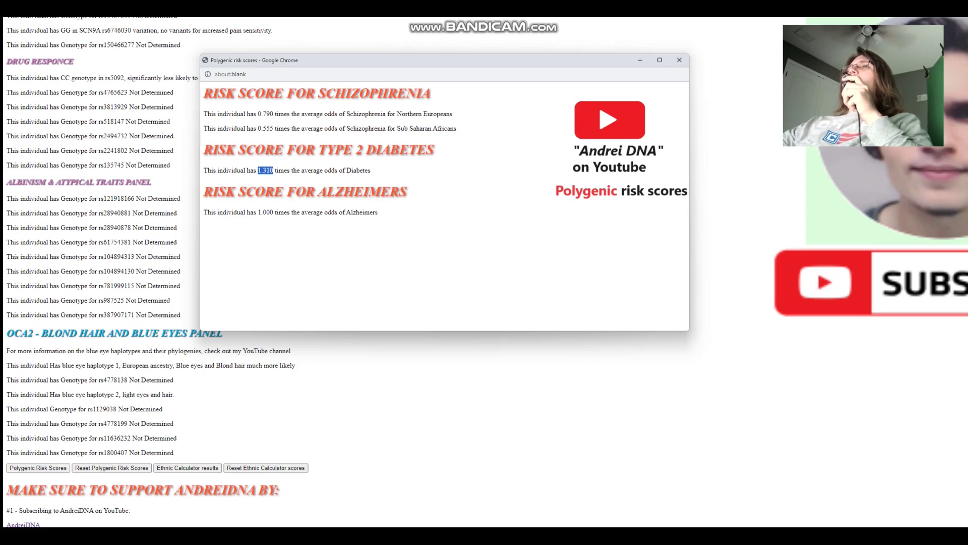
pyautogui.moveTo(257, 212); pyautogui.dragTo(275, 212)
# Highlight all genotype entries under the Alzheimers results, from rs7412 to rs2075650, and return to the risk scores to highlight the Alzheimers odds value
pyautogui.scroll(5, 101, 273)
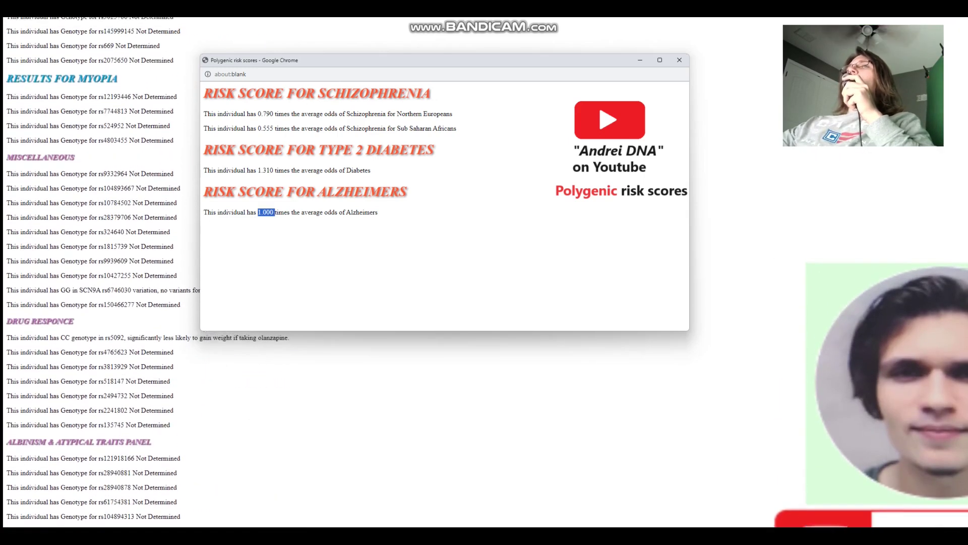
pyautogui.scroll(3, 101, 273)
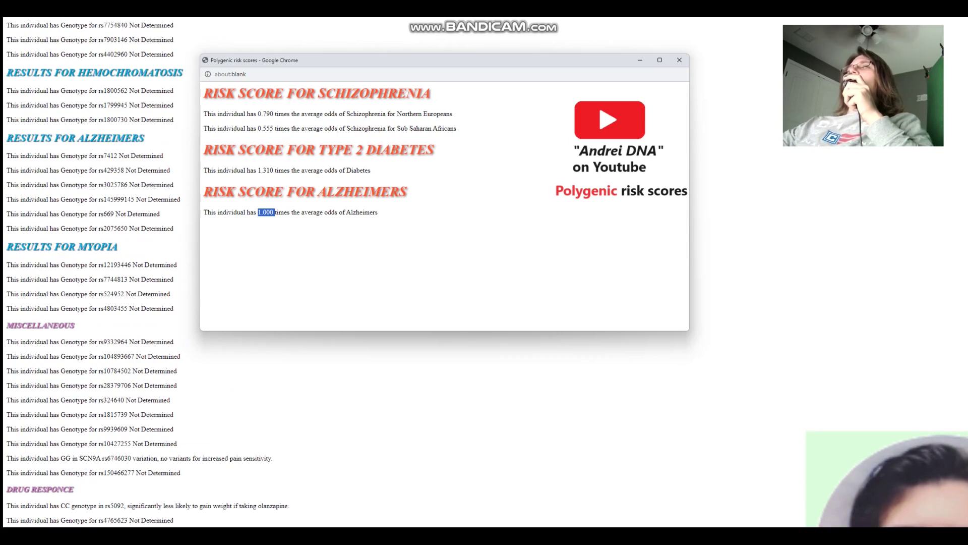
pyautogui.hotkey('ctrl', 'w')
pyautogui.moveTo(75, 155); pyautogui.dragTo(7, 155)
pyautogui.click(174, 229)
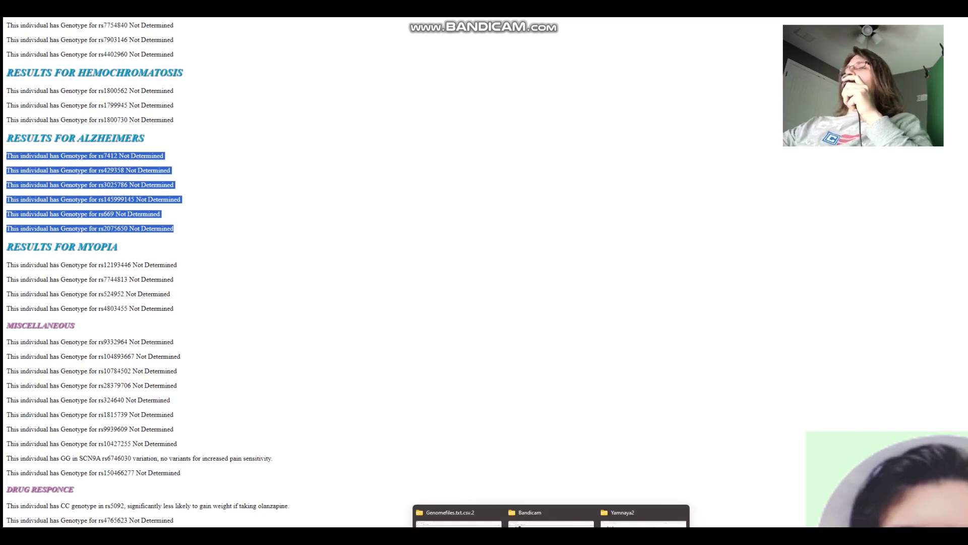
pyautogui.click(616, 514)
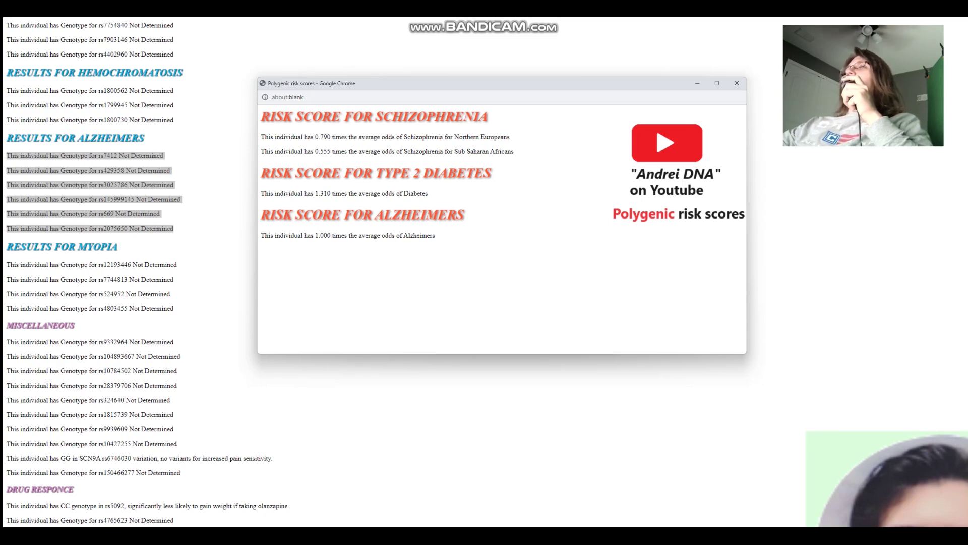
pyautogui.moveTo(315, 235); pyautogui.dragTo(332, 235)
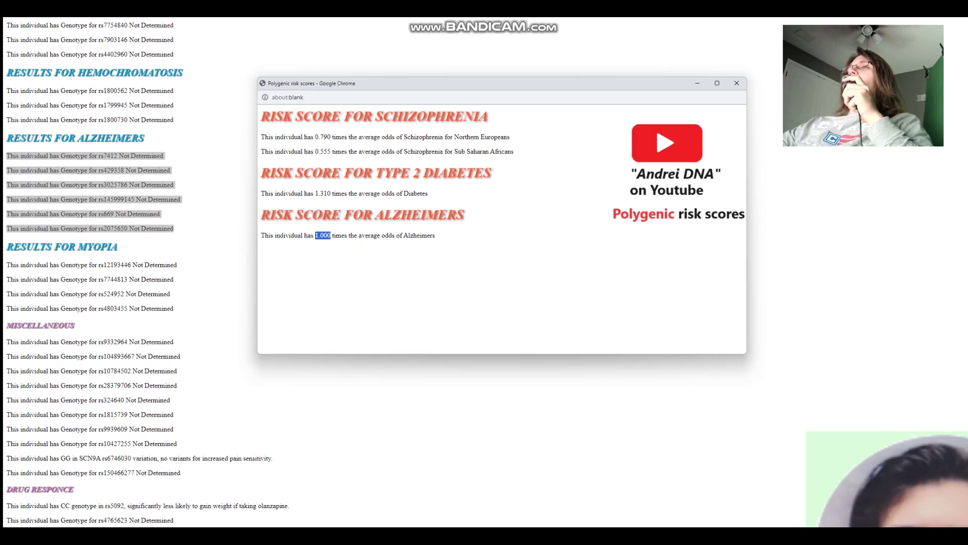